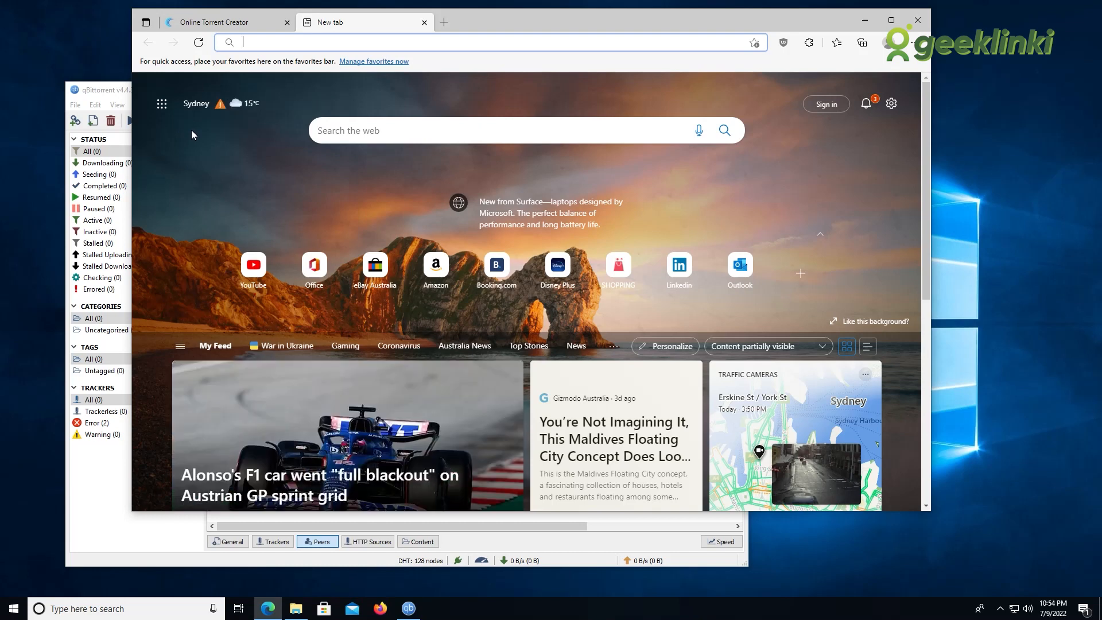
# - Close the old Online Torrent Creator tab in the browser and load google.com.au in the remaining tab
pyautogui.click(96, 93)
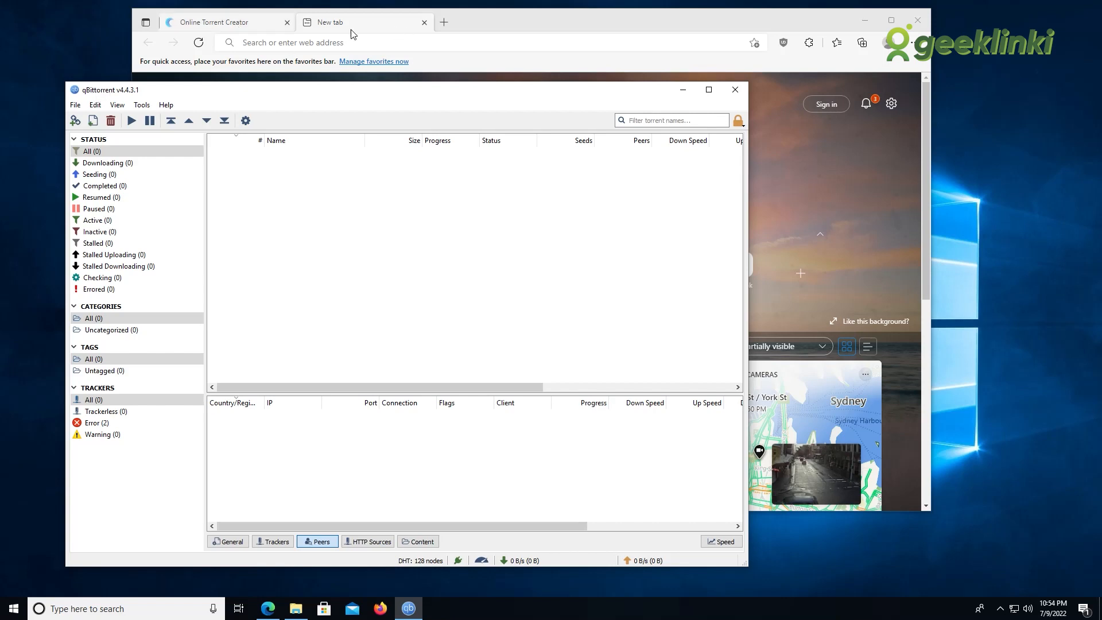
pyautogui.click(294, 23)
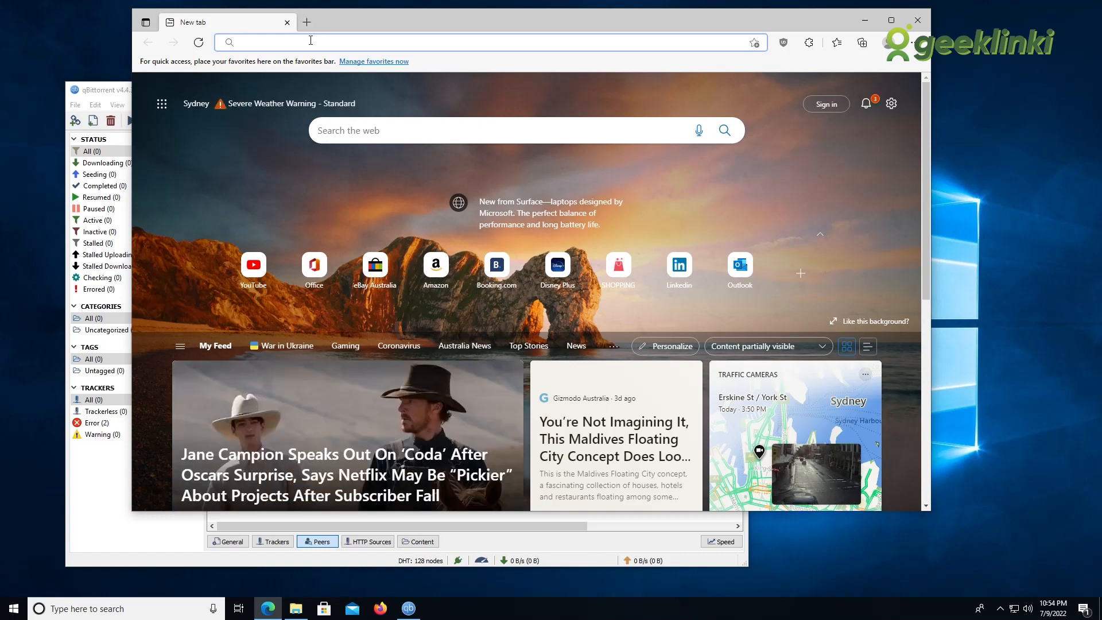
pyautogui.write('google.com.au')
pyautogui.press('Return')
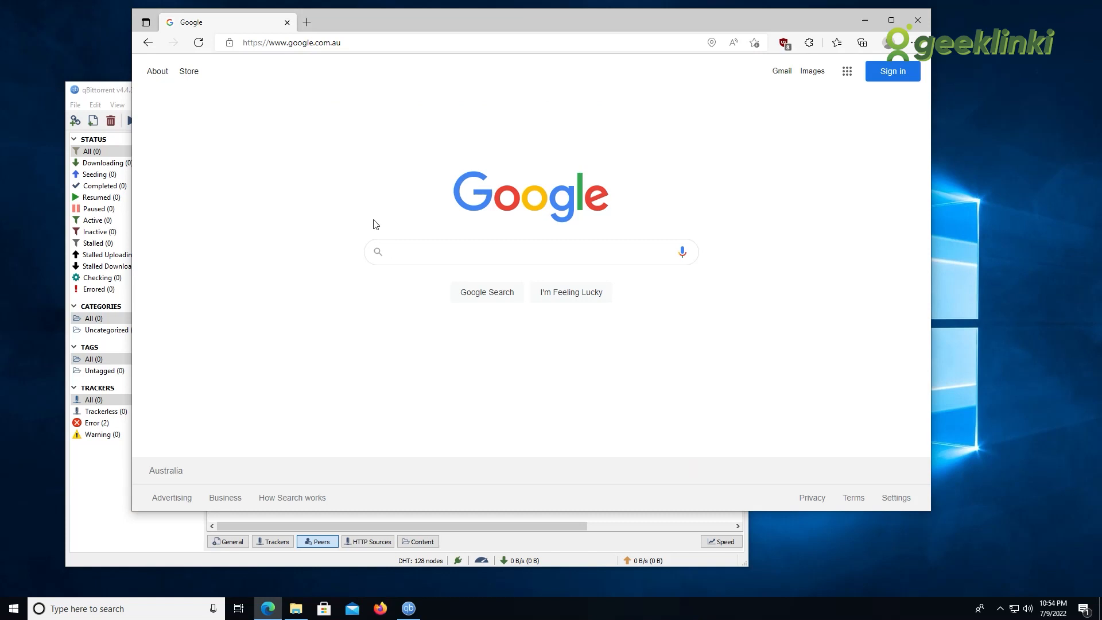
# - Search Google for "online create torrent"
pyautogui.click(414, 250)
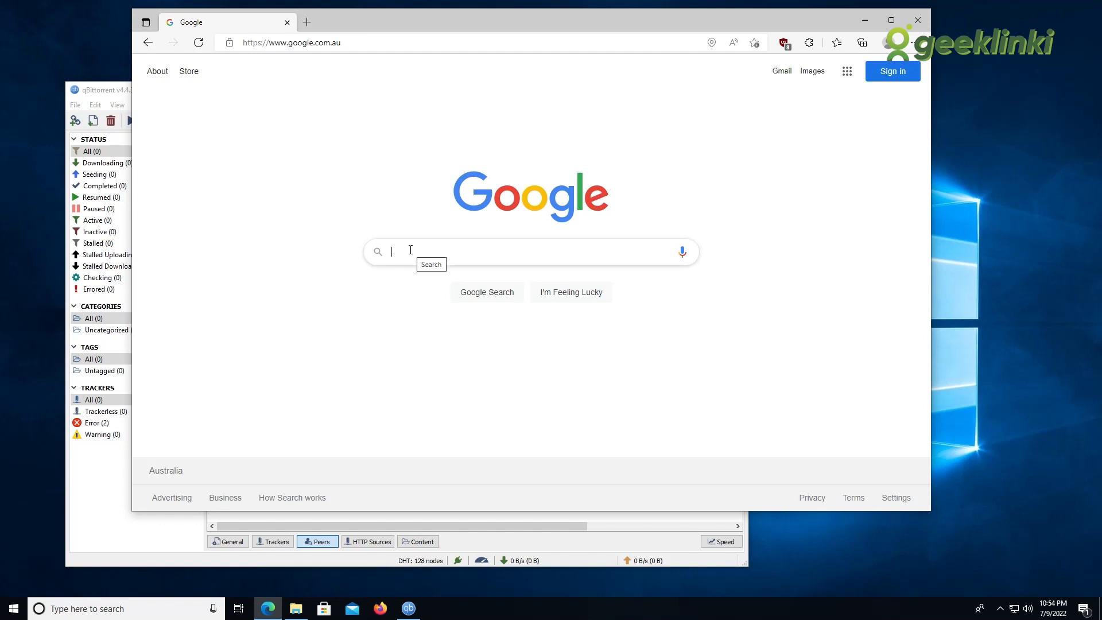
pyautogui.click(410, 250)
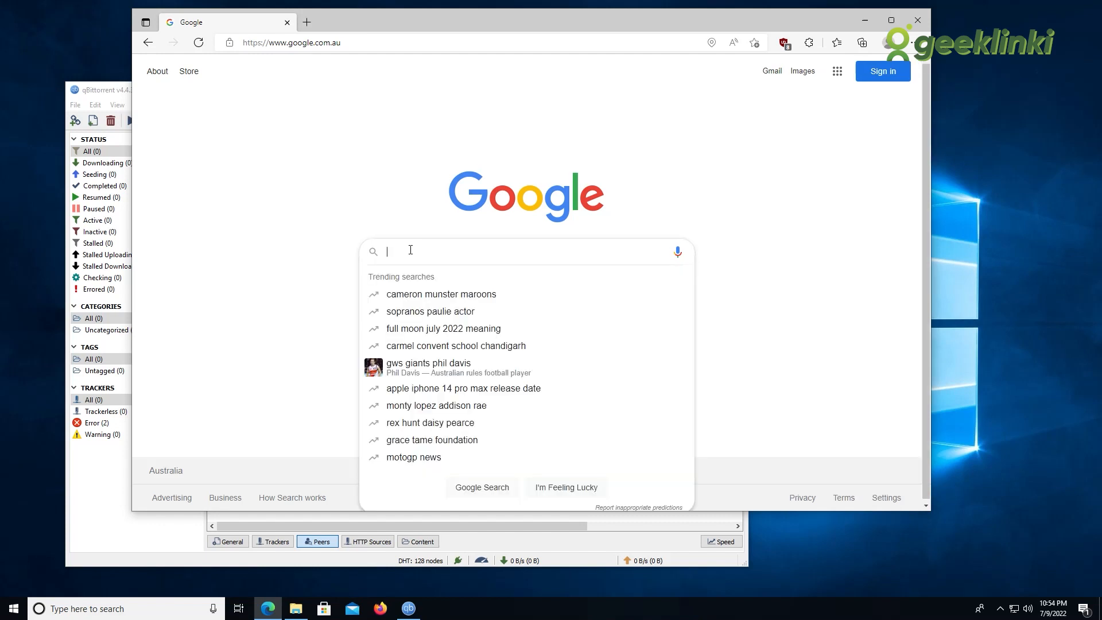
pyautogui.write('online')
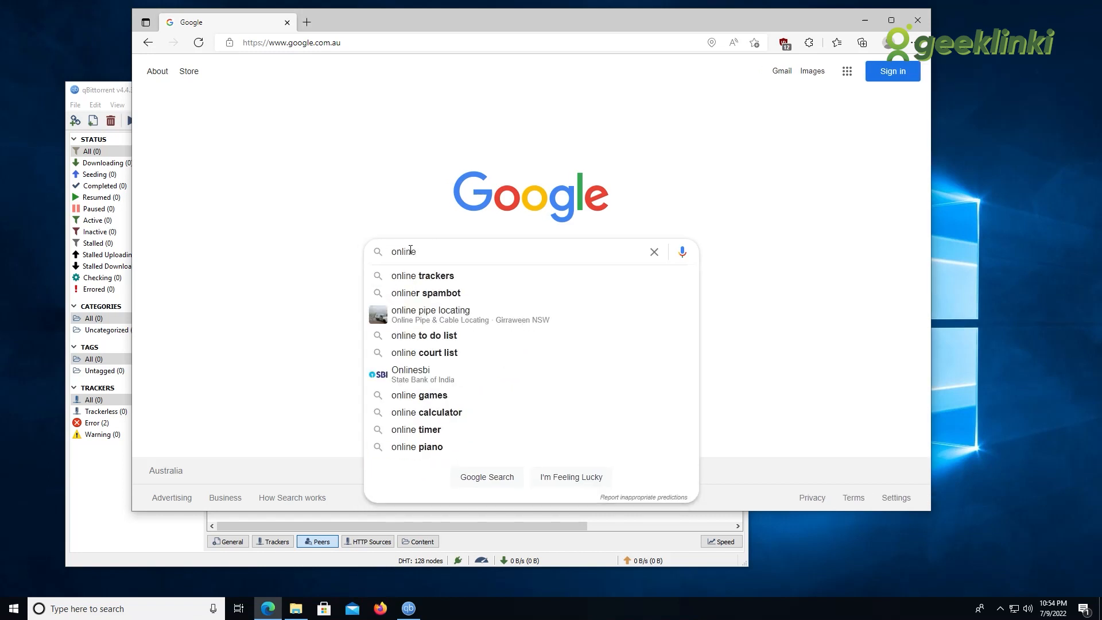
pyautogui.write(' cre')
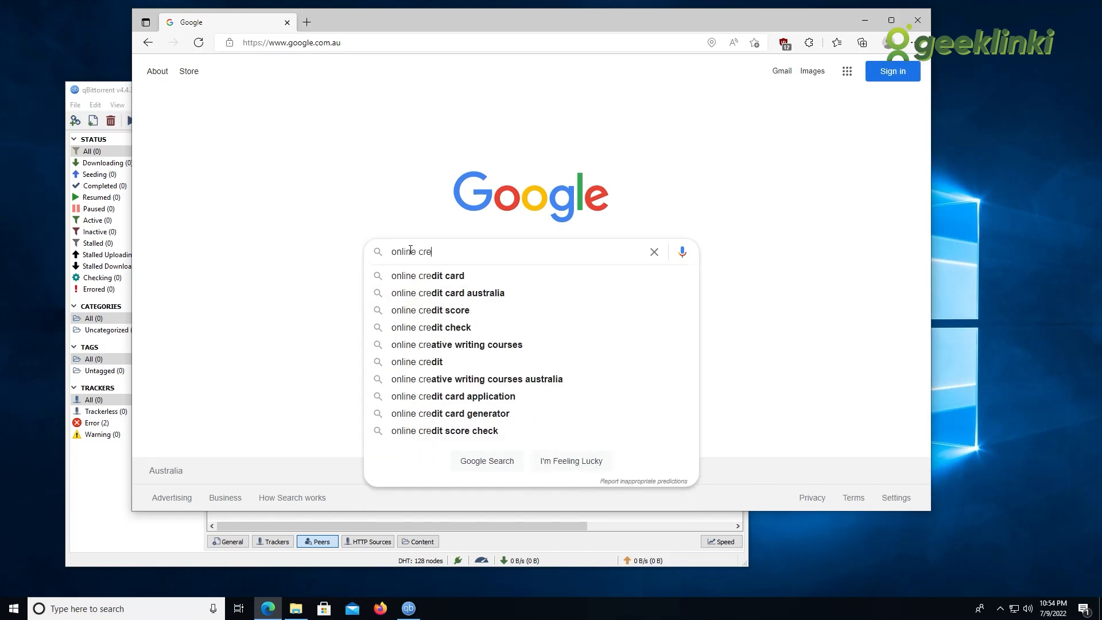
pyautogui.write('ate')
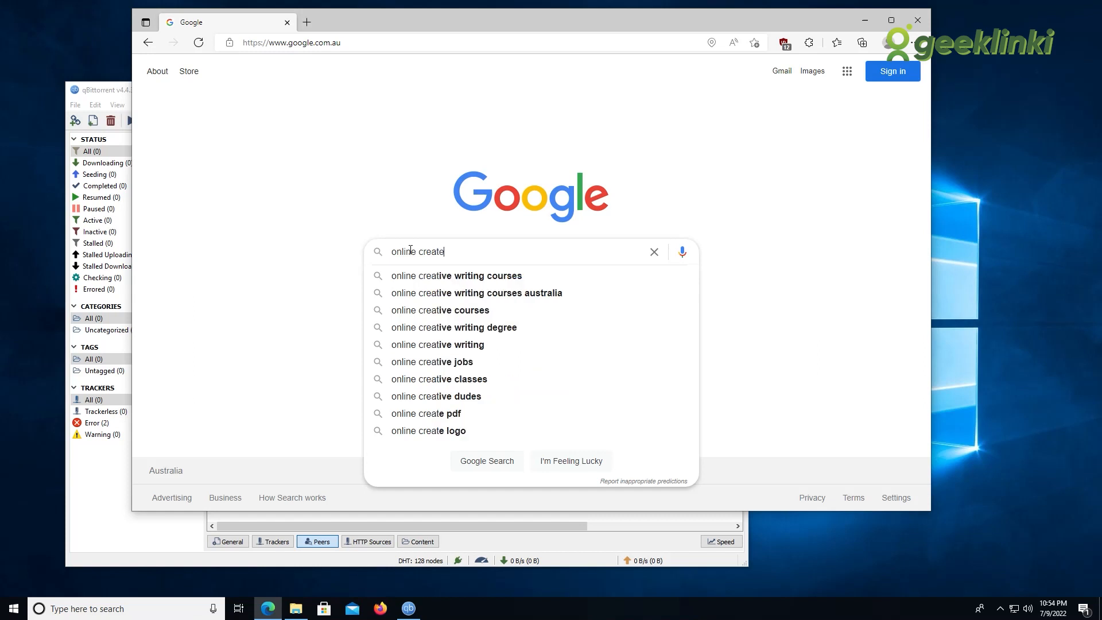
pyautogui.write(' torr')
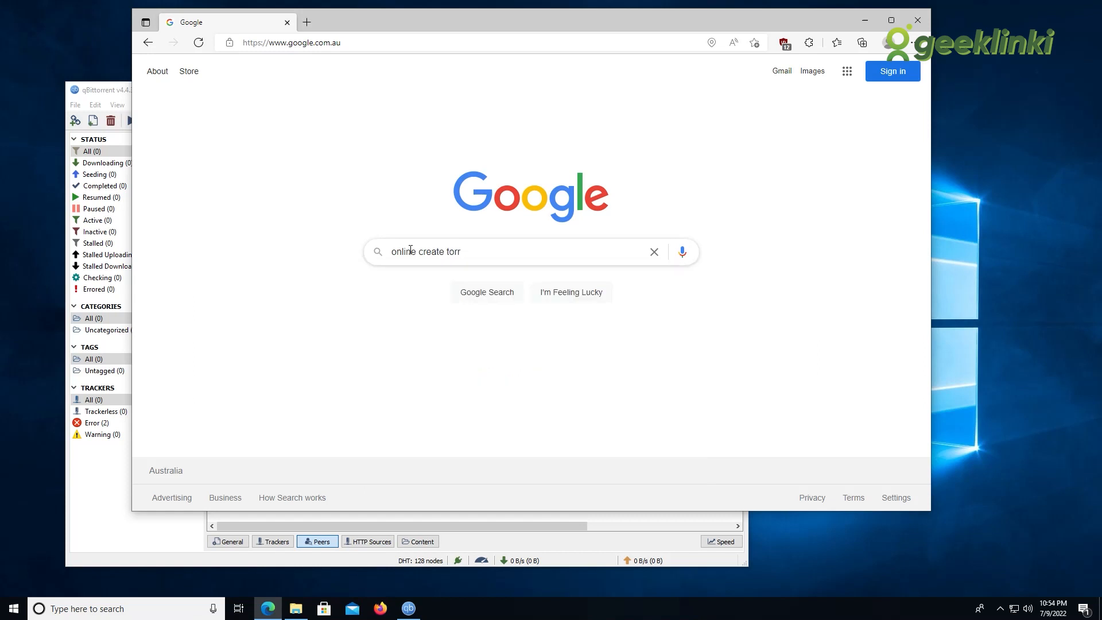
pyautogui.write('ent')
pyautogui.press('Return')
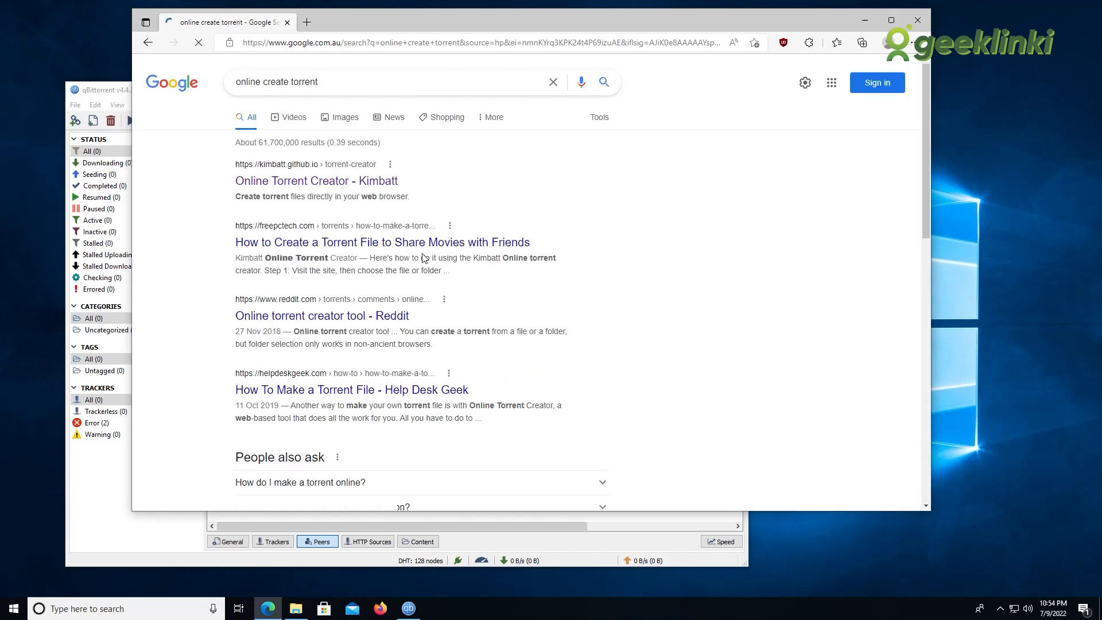
# - Open the "Online Torrent Creator - Kimbatt" search result
pyautogui.click(312, 183)
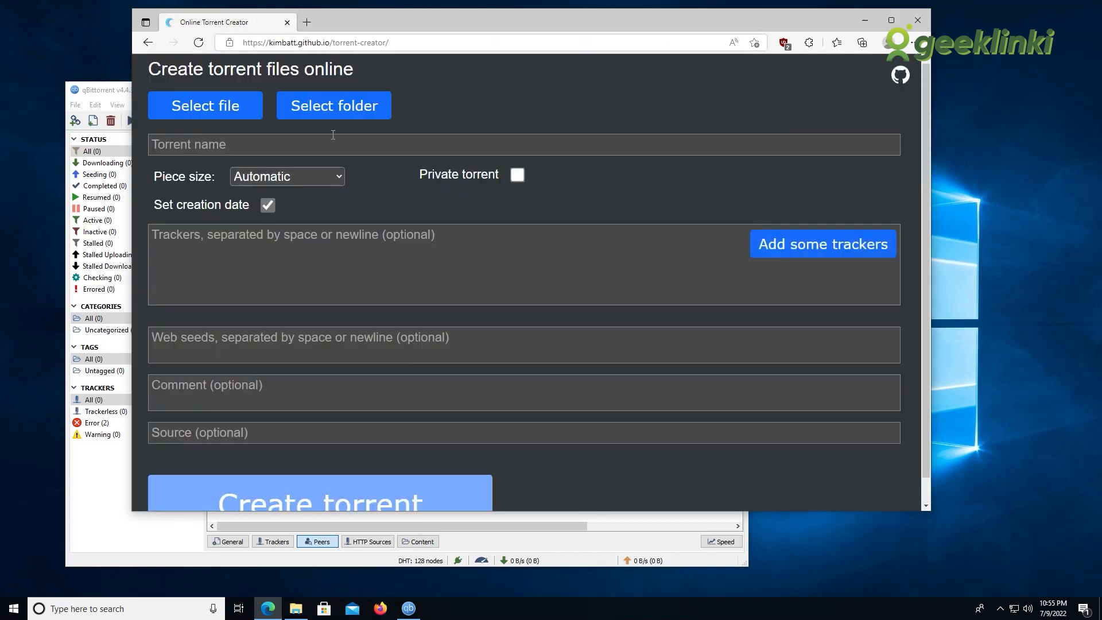
pyautogui.doubleClick(274, 43)
pyautogui.click(510, 116)
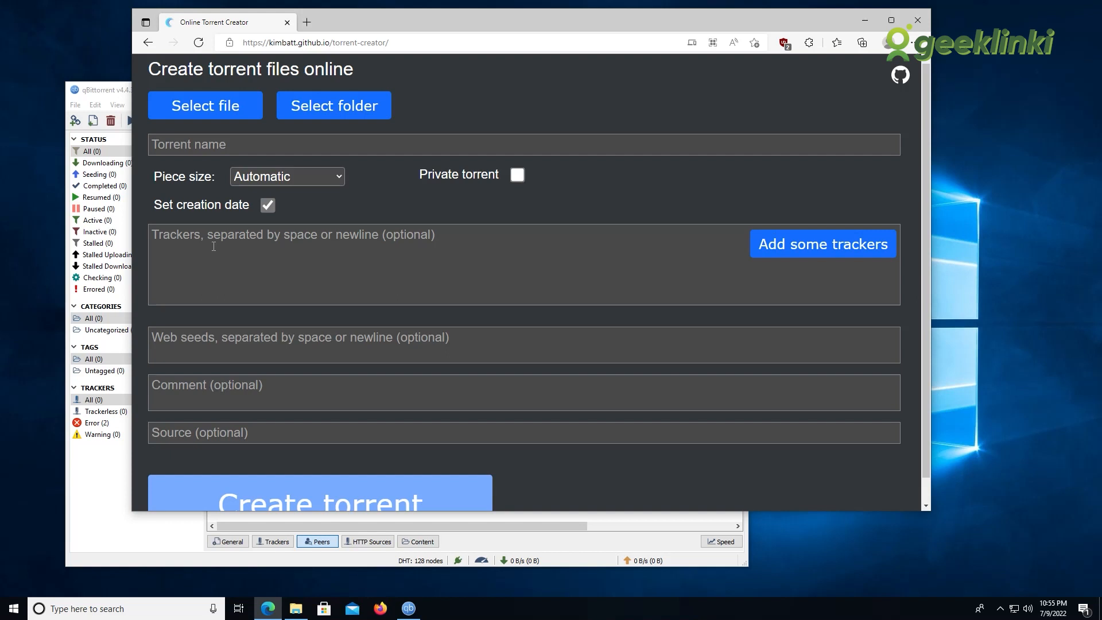
pyautogui.click(217, 247)
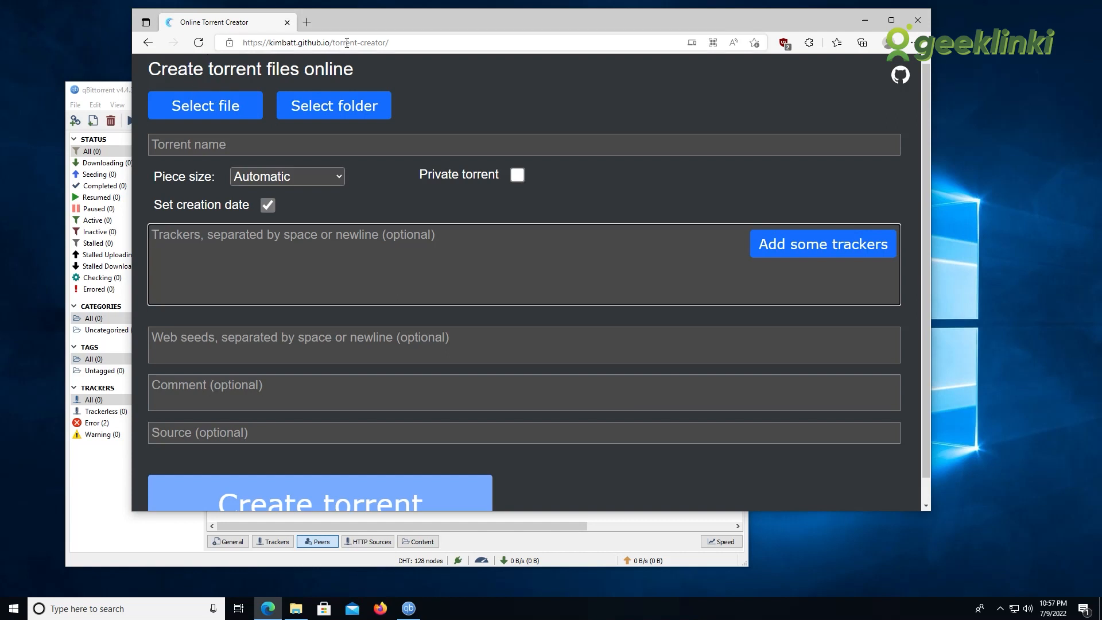
# - Start choosing the torrent's source file and delete "Test torrent.torrent" from the Downloads folder
pyautogui.click(226, 117)
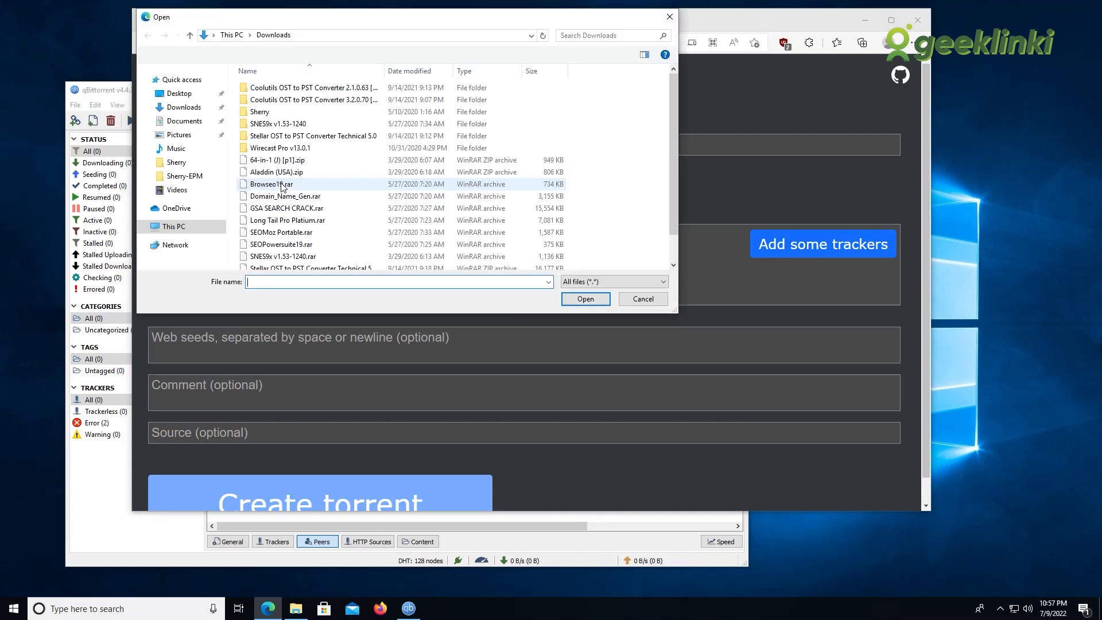
pyautogui.scroll(-1, 332, 206)
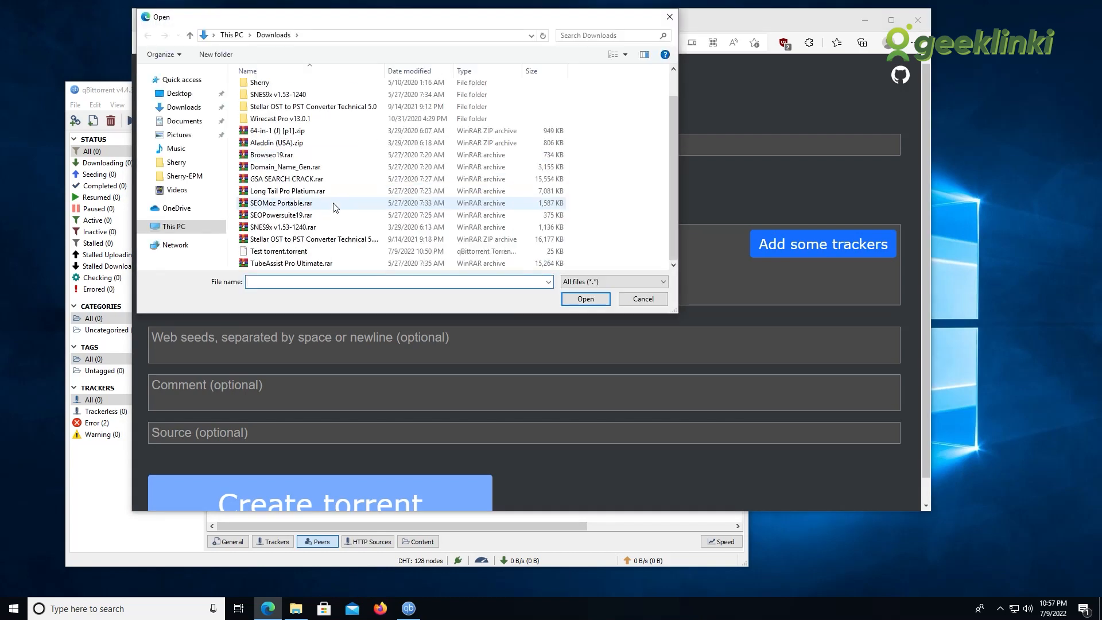
pyautogui.click(309, 252)
pyautogui.rightClick(296, 253)
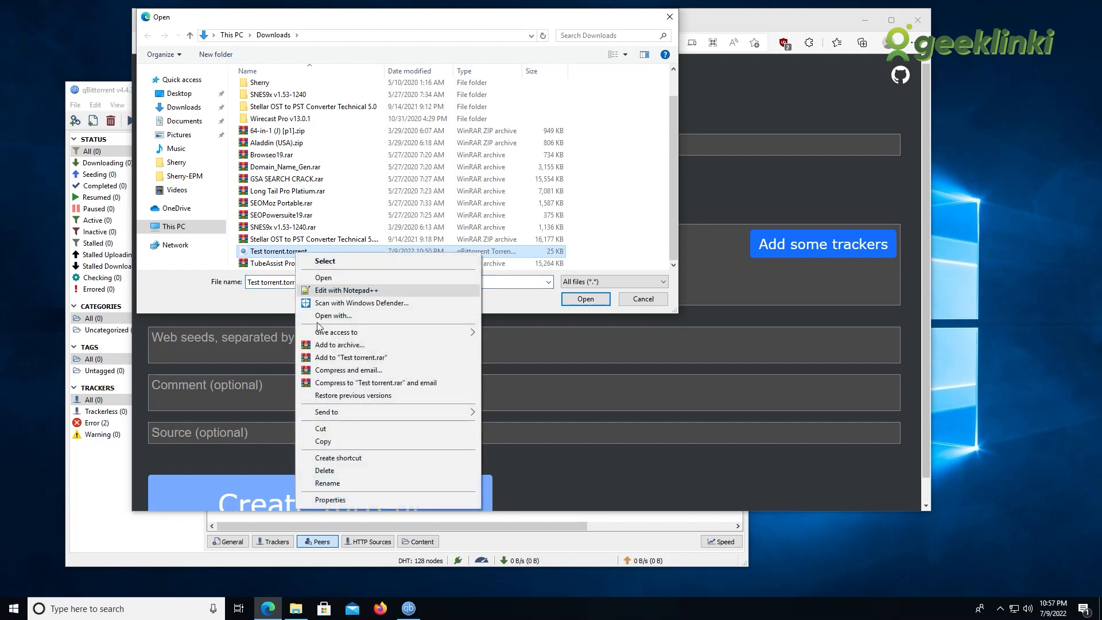
pyautogui.click(332, 472)
pyautogui.scroll(1, 408, 255)
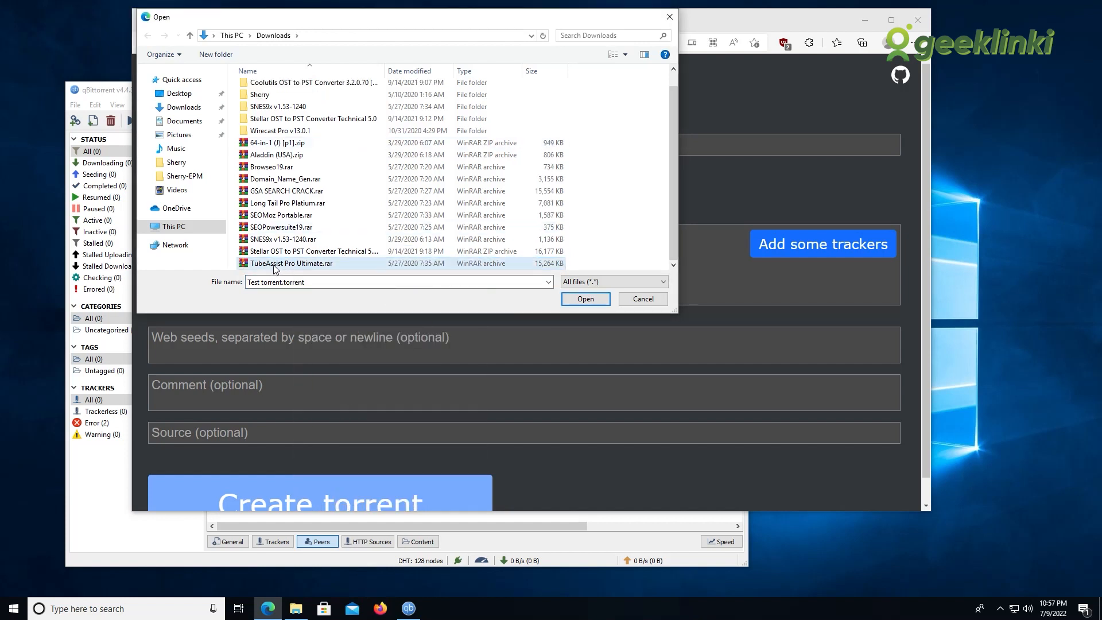
# - Load "TubeAssist Pro Ultimate.rar" from Downloads as the file for the torrent
pyautogui.click(303, 264)
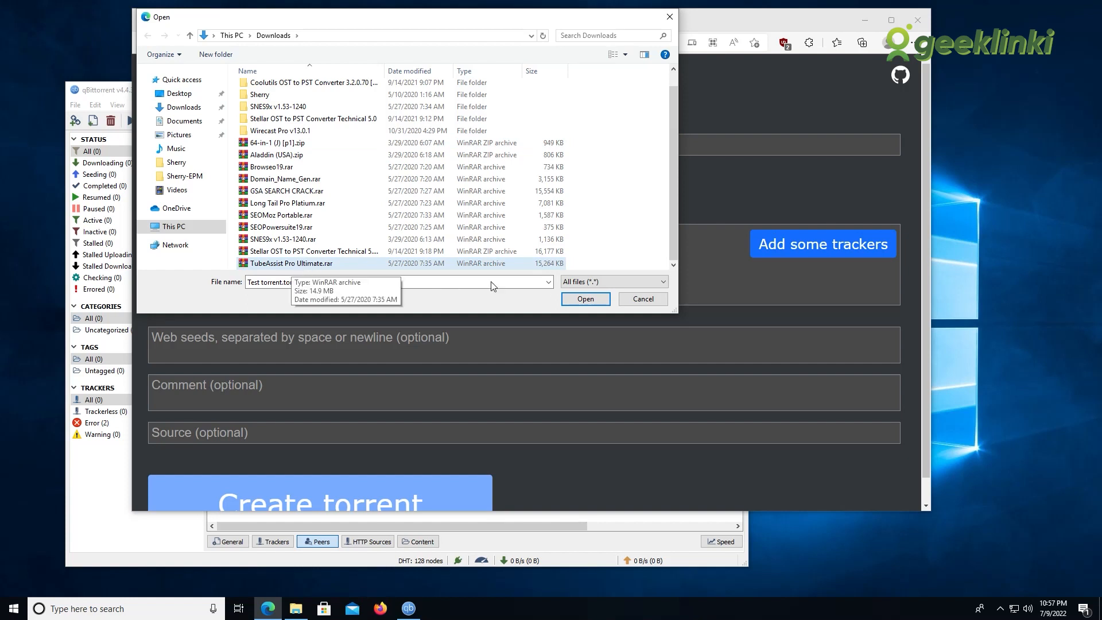
pyautogui.click(586, 299)
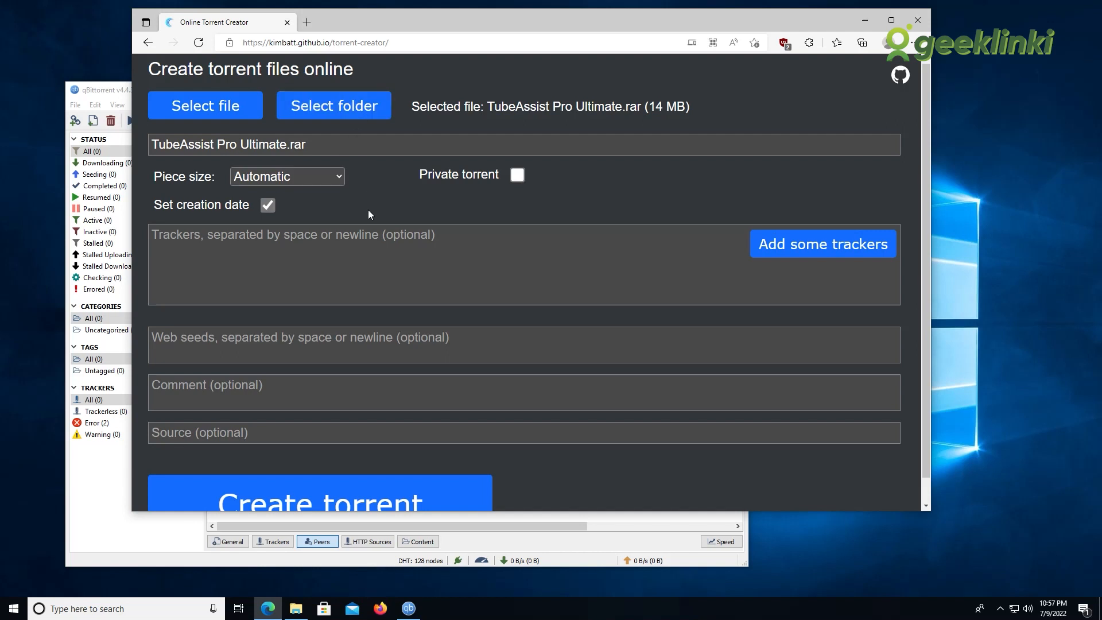
pyautogui.moveTo(368, 214); pyautogui.dragTo(318, 144)
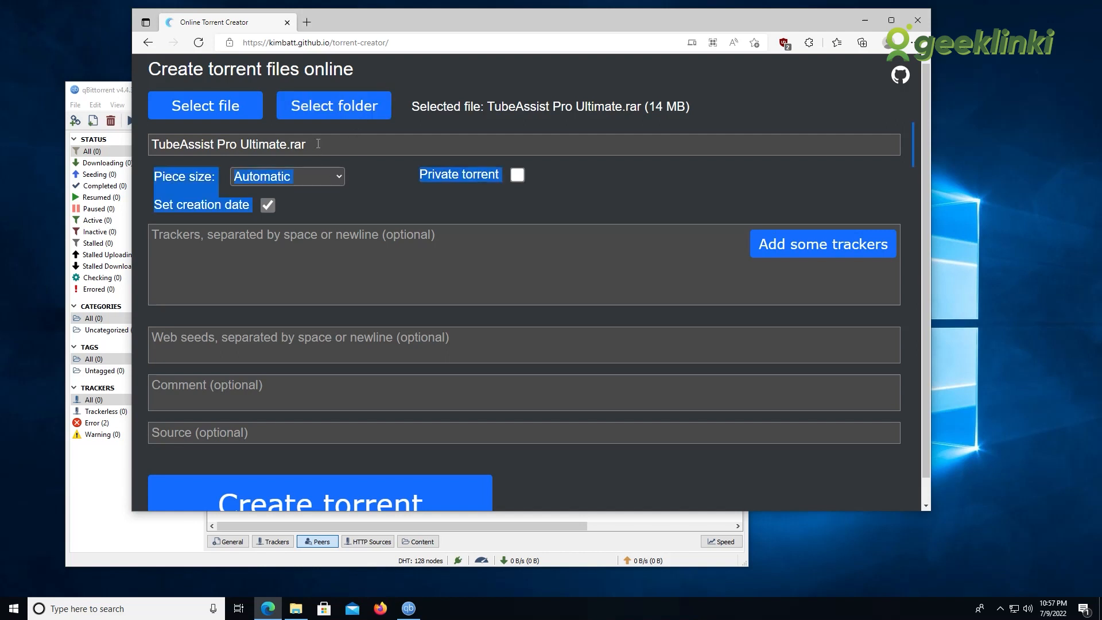
pyautogui.click(282, 144)
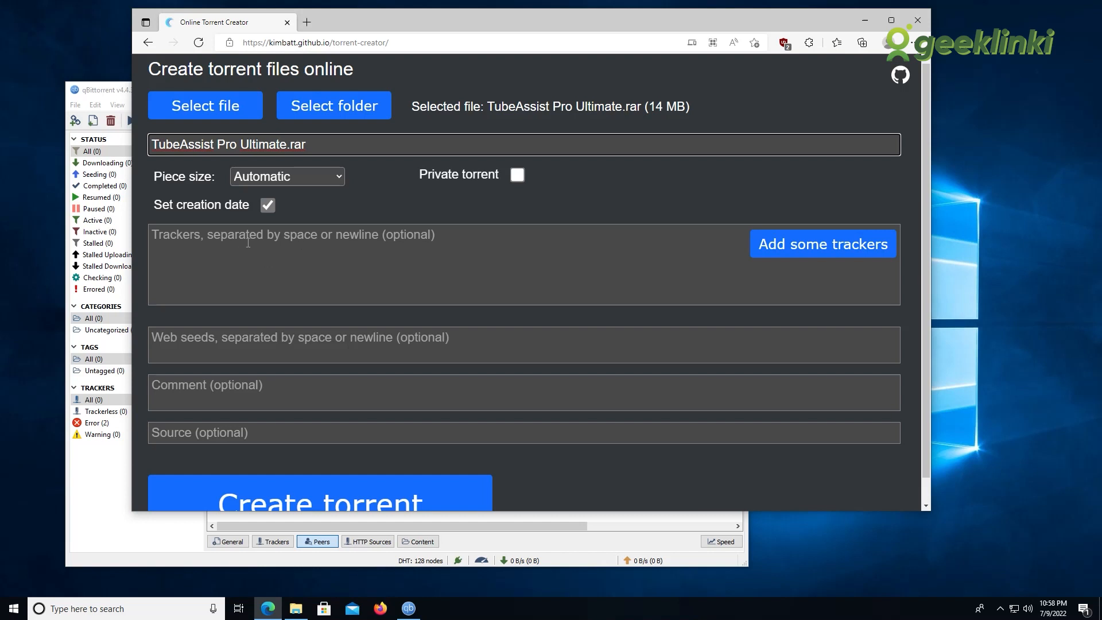
pyautogui.click(205, 238)
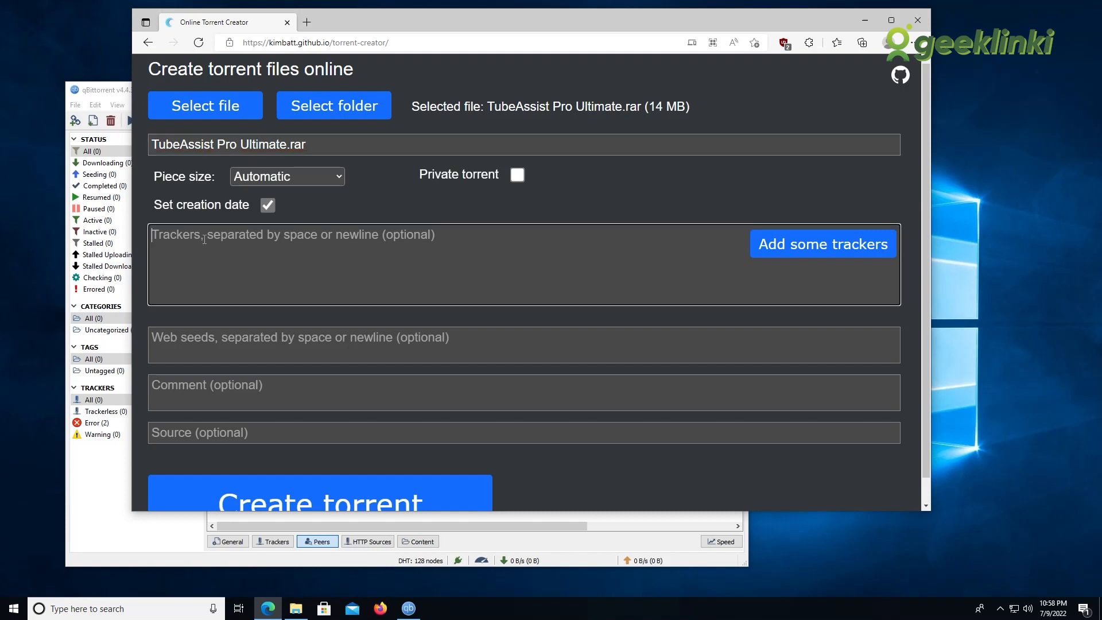
# - Load the Google homepage in a new browser tab
pyautogui.click(311, 26)
pyautogui.write('go')
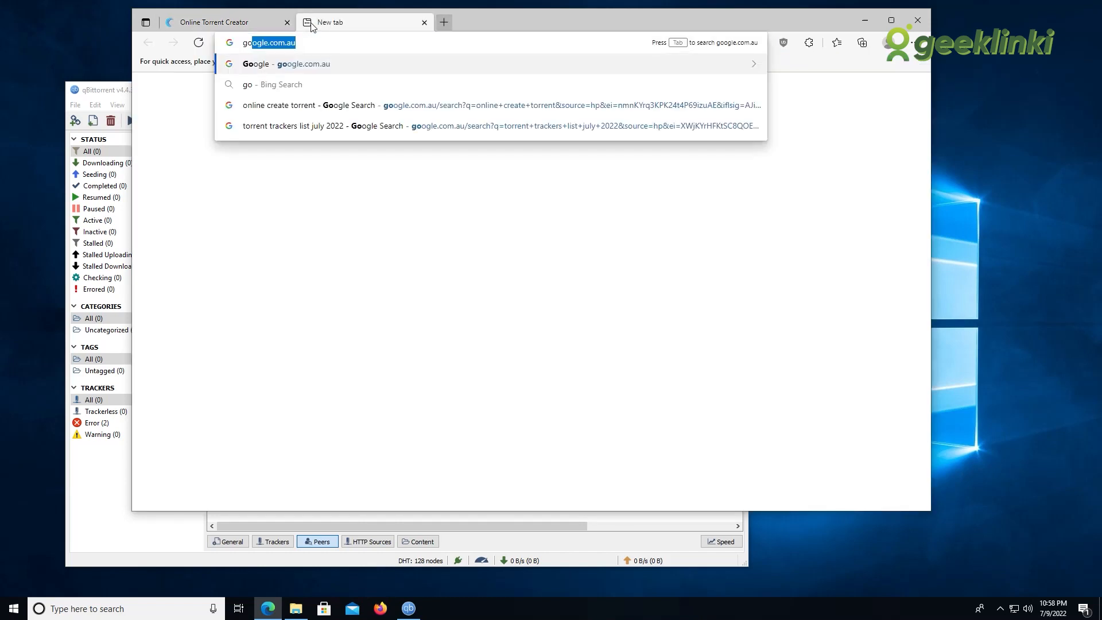
pyautogui.write('ogle.com')
pyautogui.press('Return')
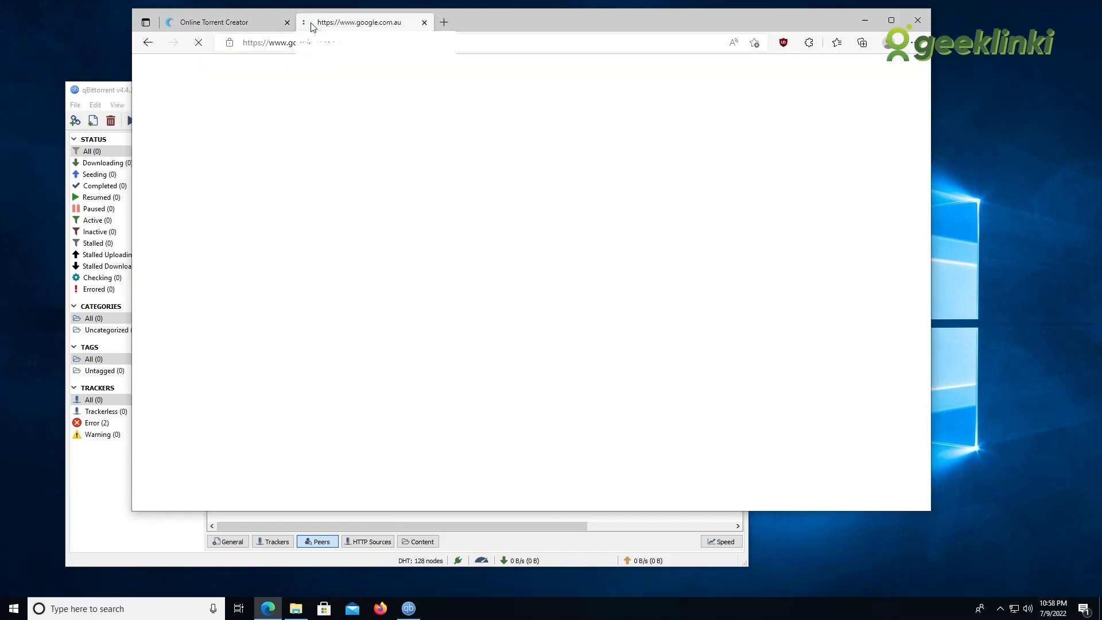
# - Search Google for "torrent trackers july 2022", accepting the corrected spelling
pyautogui.write('torrent')
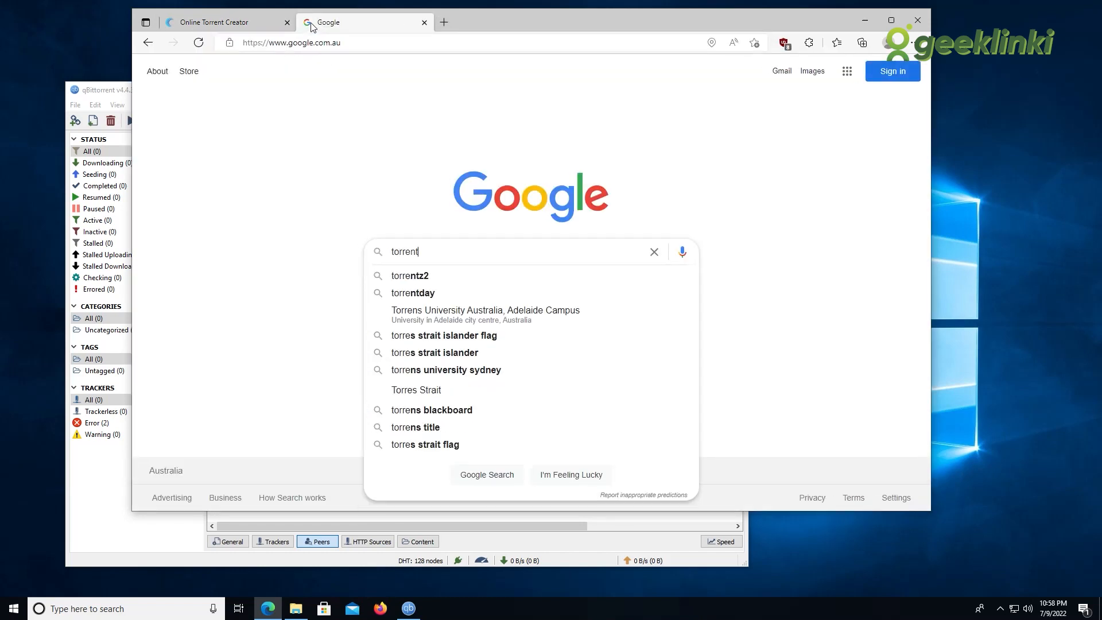
pyautogui.write(' trackers')
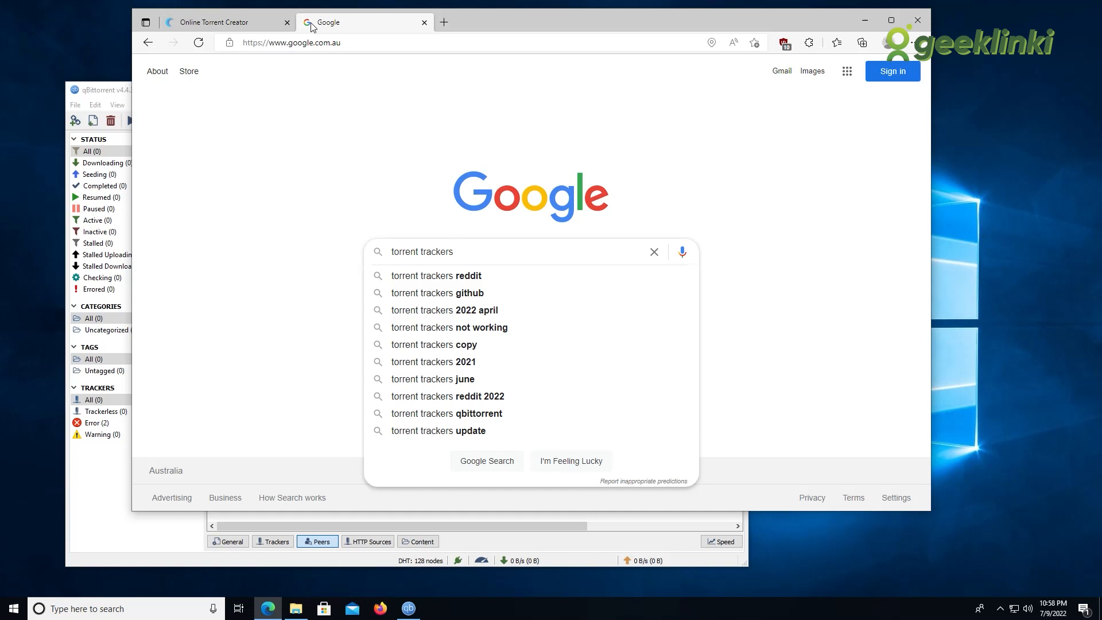
pyautogui.write('jul.')
pyautogui.write('ly 2022')
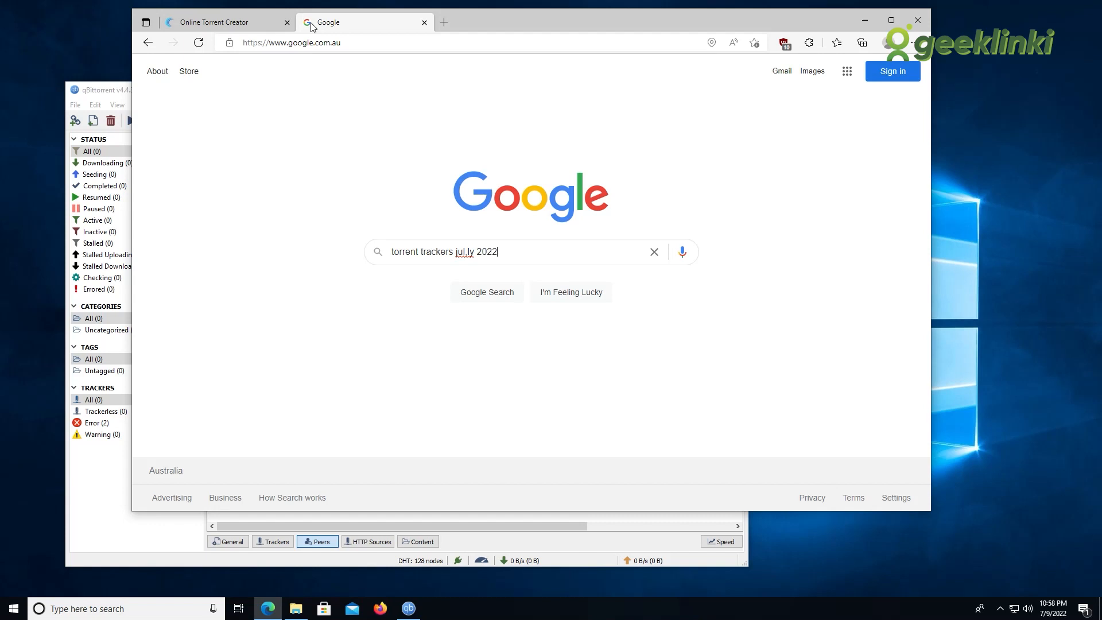
pyautogui.press('Return')
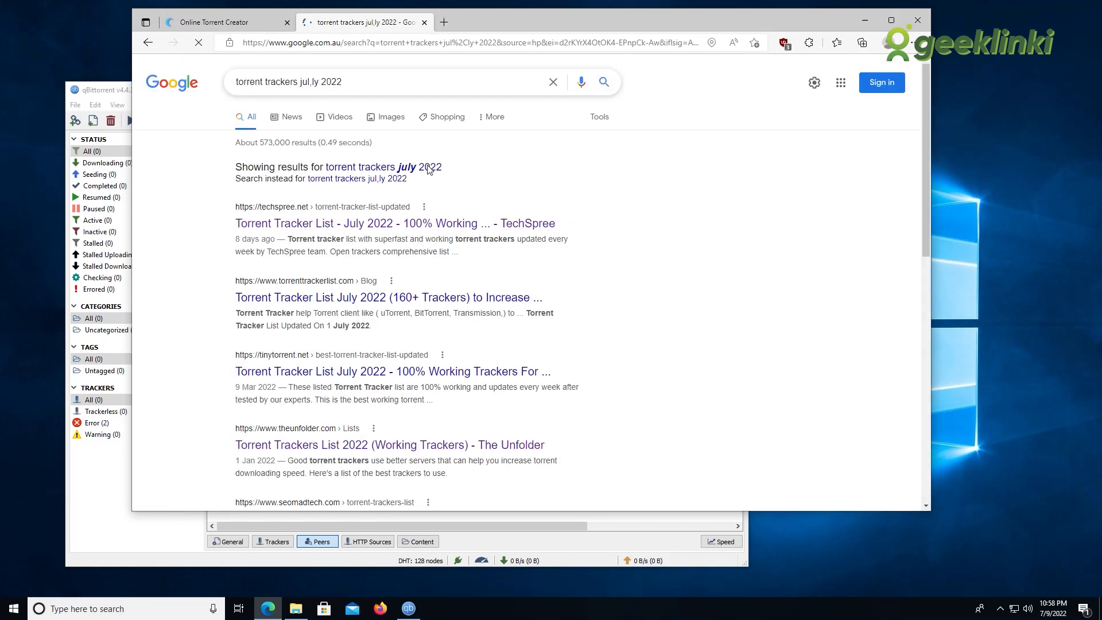
pyautogui.moveTo(425, 167); pyautogui.dragTo(431, 175)
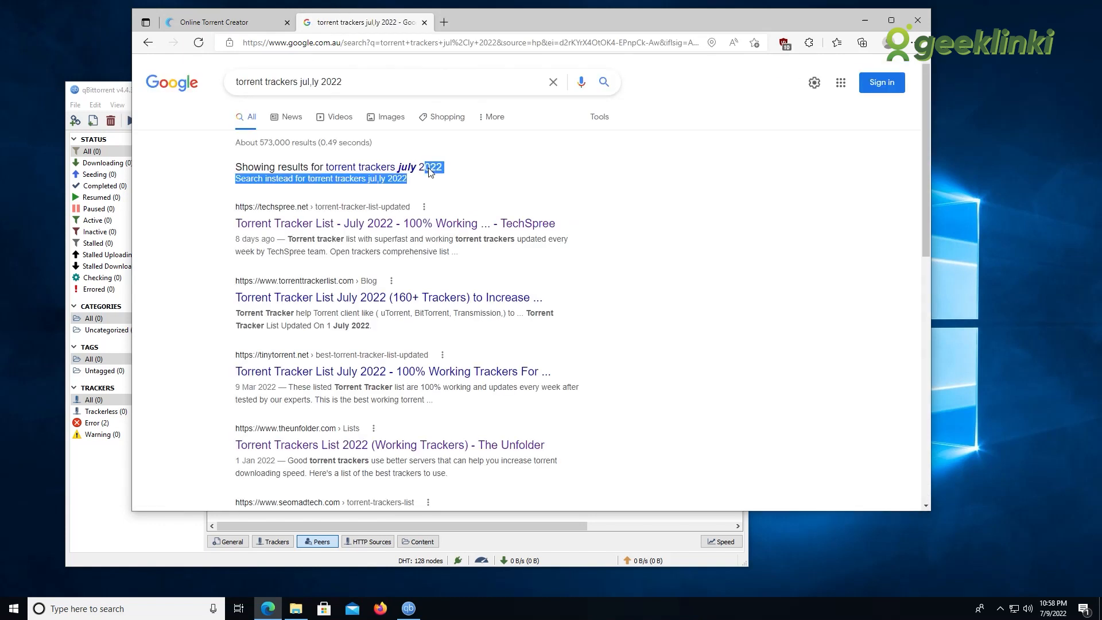
pyautogui.click(373, 168)
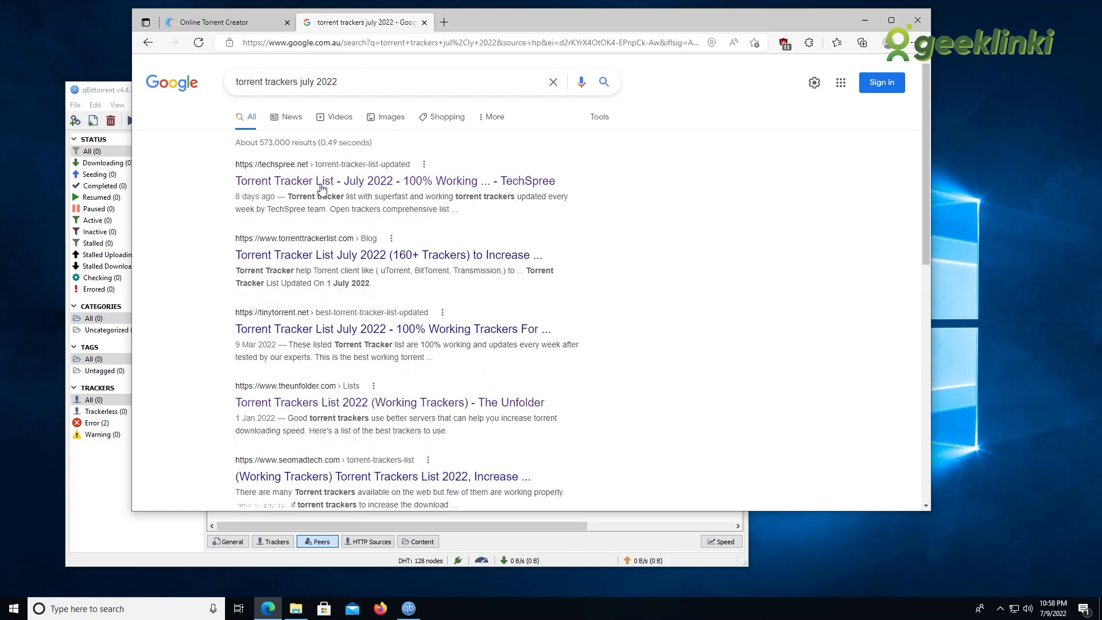
# - Open the TechSpree "Torrent Tracker List - July 2022" result and find the list of tracker addresses
pyautogui.click(292, 183)
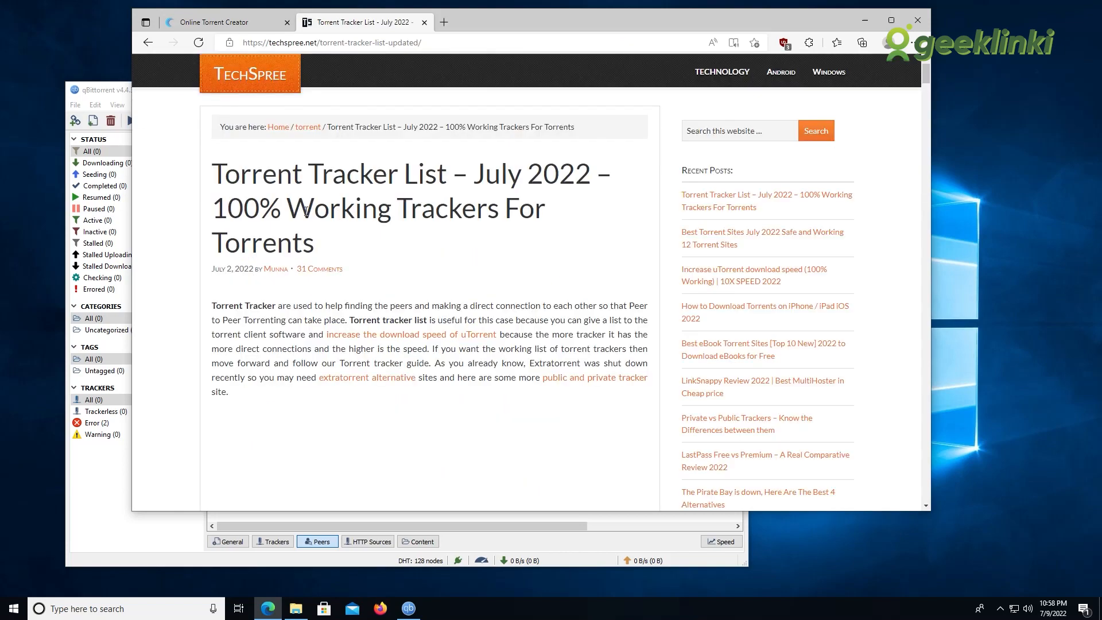
pyautogui.scroll(-5, 312, 223)
pyautogui.scroll(-15, 311, 223)
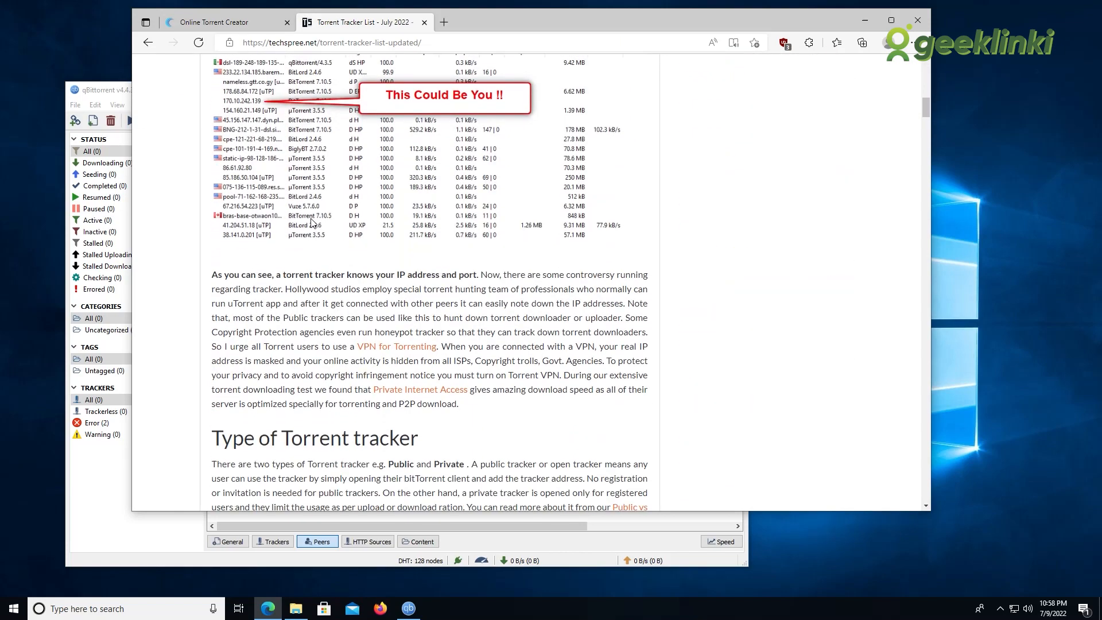
pyautogui.scroll(-5, 312, 218)
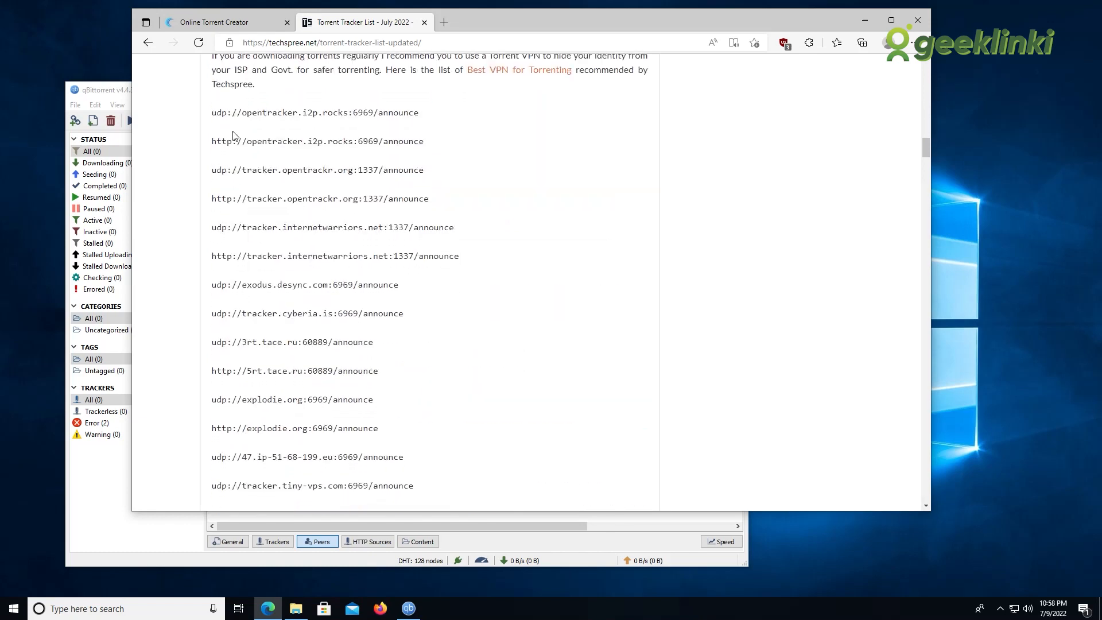
pyautogui.click(214, 114)
pyautogui.keyDown('shift'); pyautogui.click(322, 315); pyautogui.keyUp('shift')
pyautogui.scroll(-17, 337, 351)
pyautogui.moveTo(336, 354); pyautogui.dragTo(404, 154)
pyautogui.scroll(-20, 341, 376)
pyautogui.scroll(-15, 341, 375)
pyautogui.scroll(-6, 342, 377)
pyautogui.scroll(2, 384, 218)
pyautogui.scroll(-1, 356, 239)
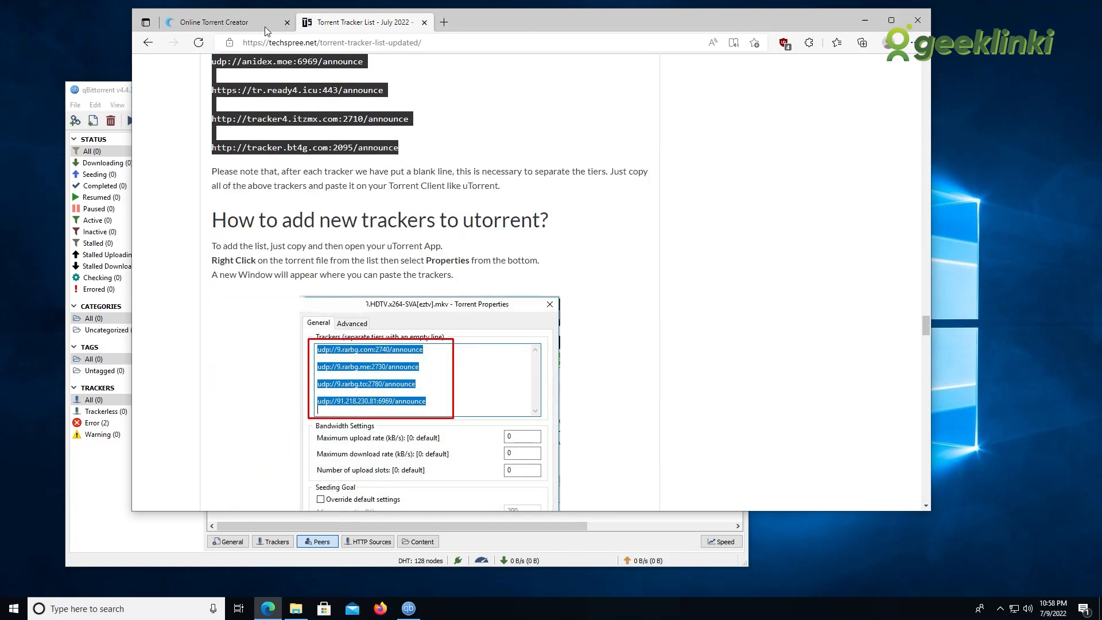
pyautogui.click(233, 22)
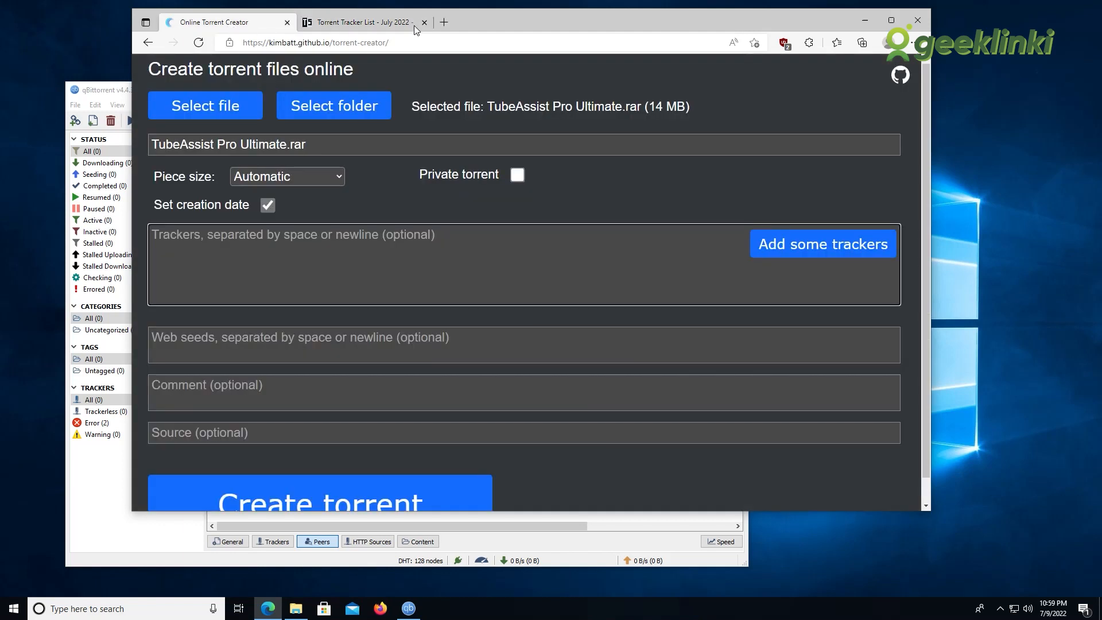
# - Close the Torrent Tracker List tab and paste the copied tracker addresses into the torrent's trackers field
pyautogui.click(425, 22)
pyautogui.click(221, 237)
pyautogui.hotkey('ctrl', 'v')
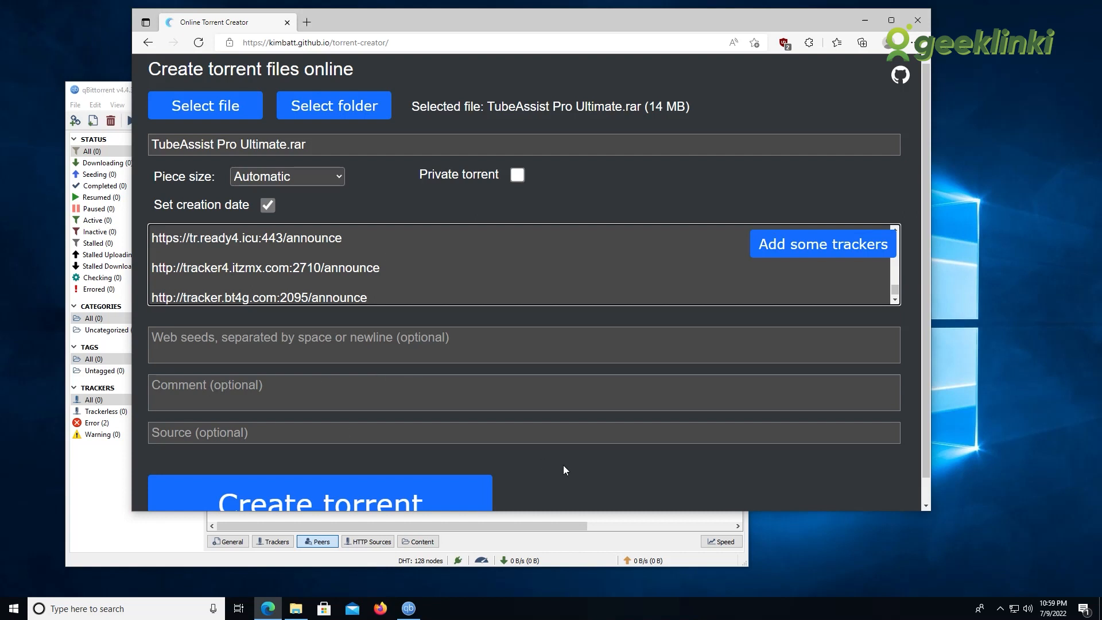
pyautogui.click(321, 325)
# - Create the torrent for TubeAssist Pro Ultimate.rar and download the resulting torrent file
pyautogui.scroll(-1, 357, 354)
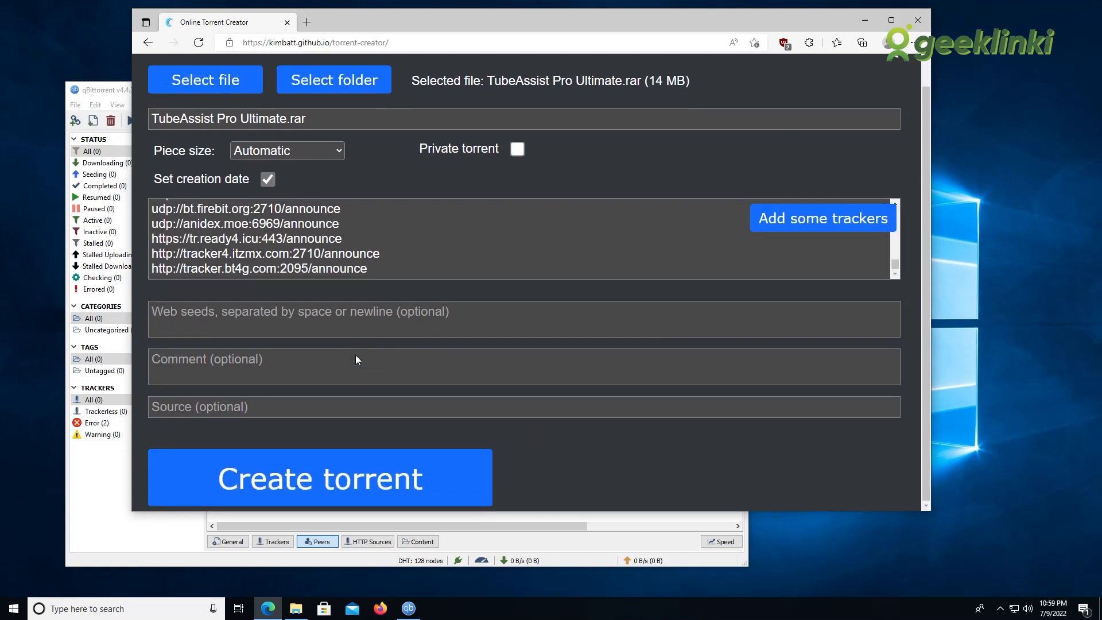
pyautogui.click(313, 482)
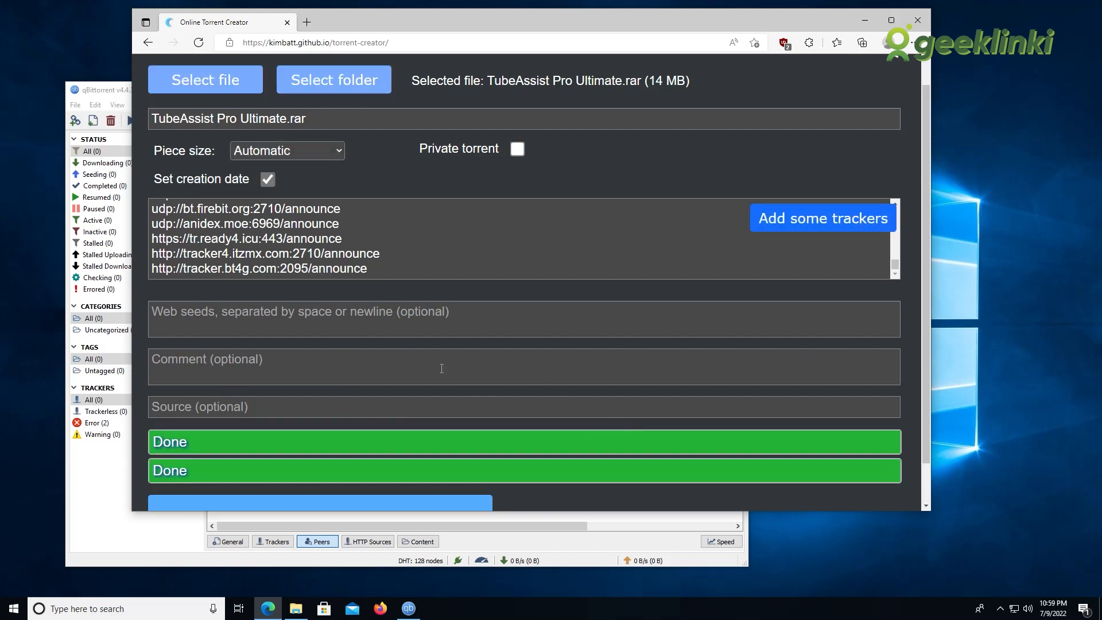
pyautogui.scroll(-1, 373, 331)
pyautogui.scroll(-1, 436, 313)
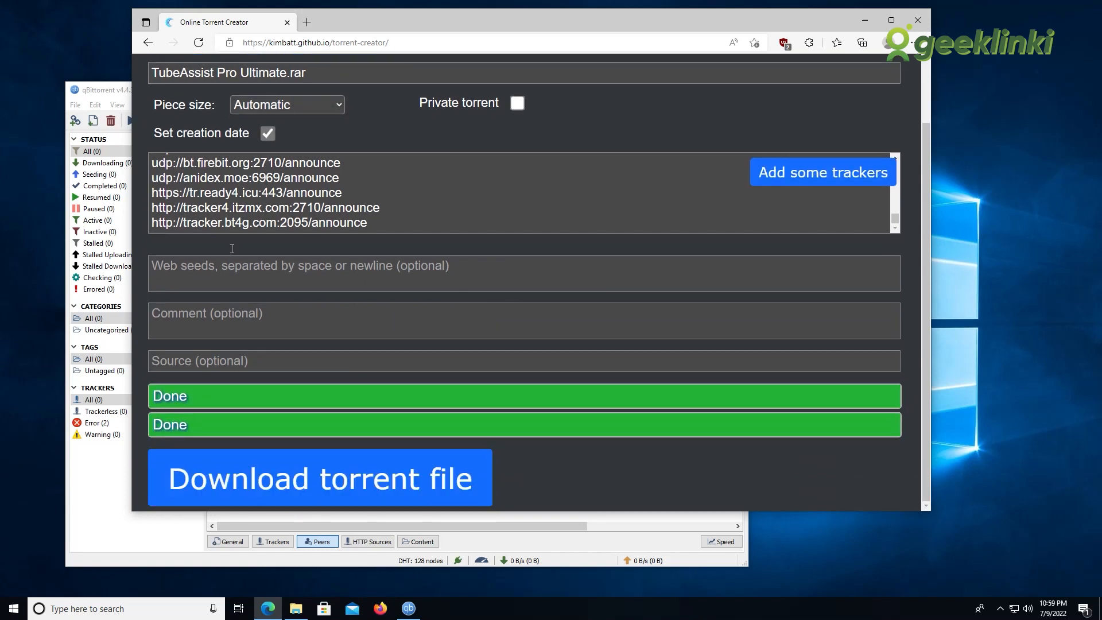
pyautogui.click(323, 481)
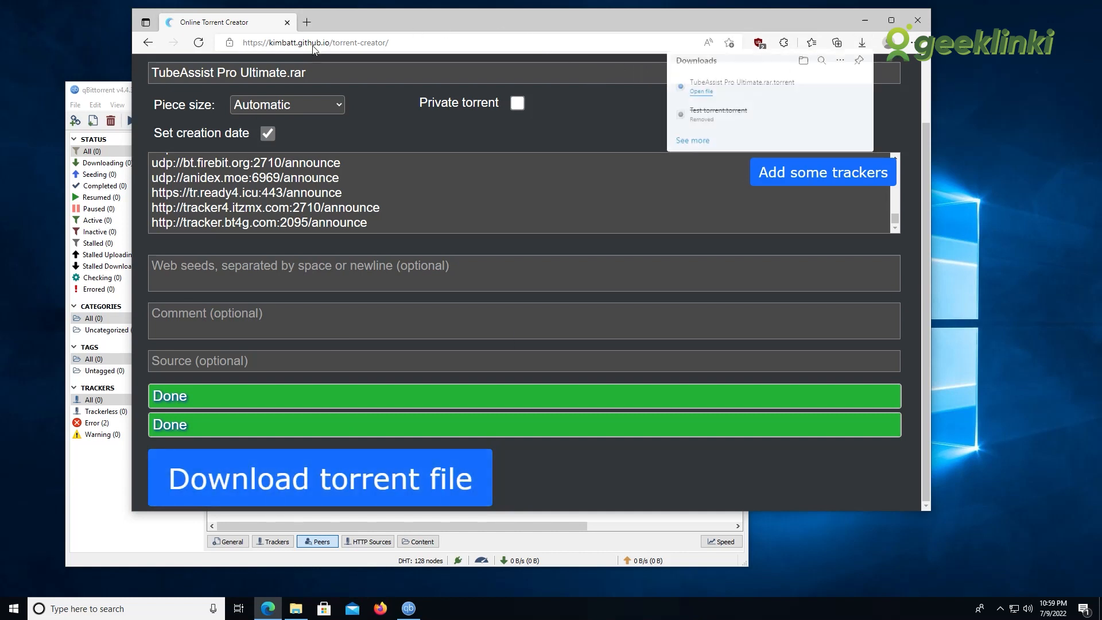
# - Switch to qBittorrent and review its Torrent Creator's path, tracker URLs and save location dialog, cancelling without saving a torrent
pyautogui.click(121, 102)
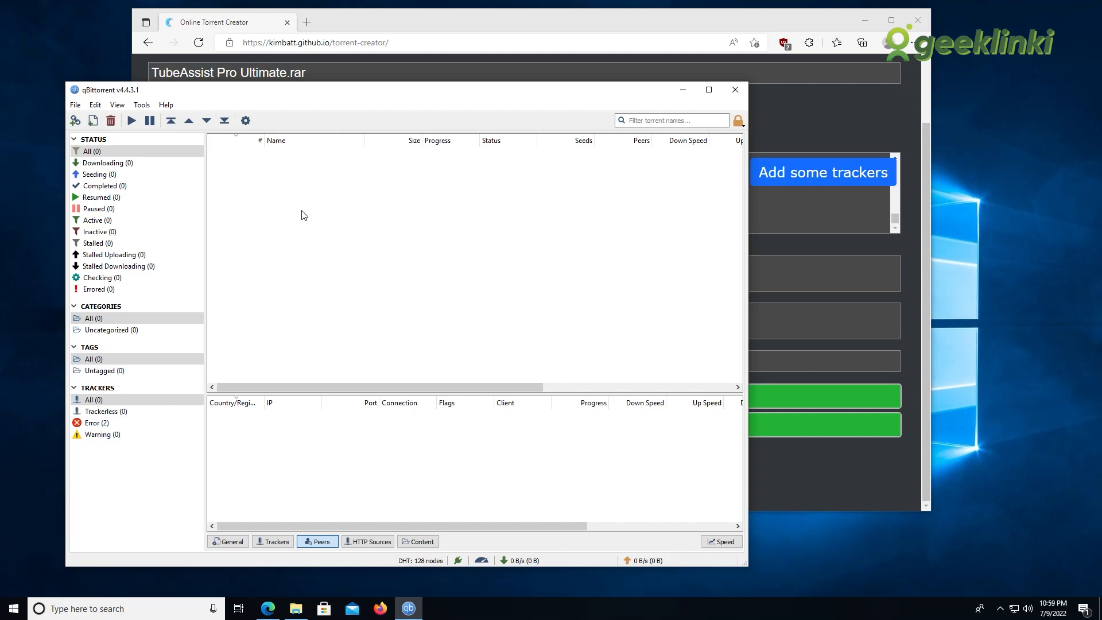
pyautogui.click(142, 105)
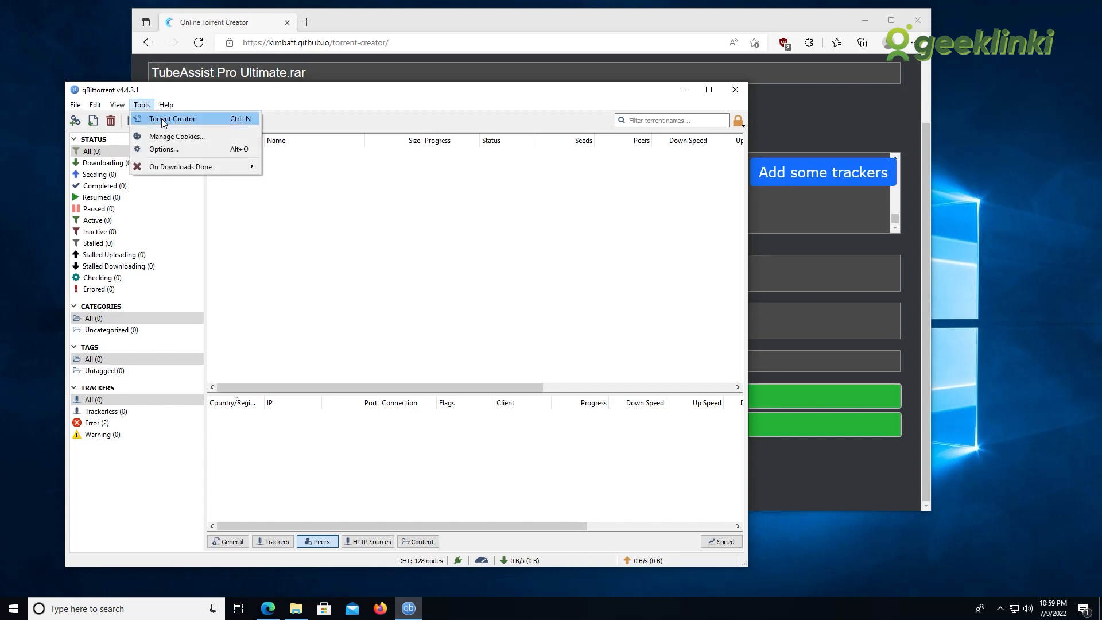
pyautogui.click(164, 119)
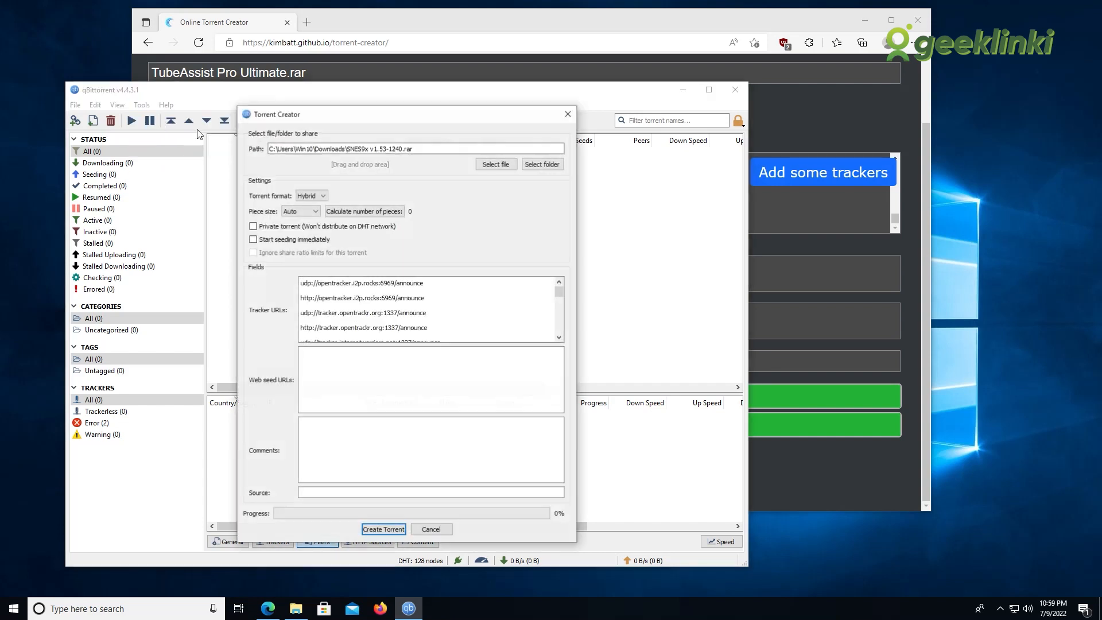
pyautogui.click(273, 148)
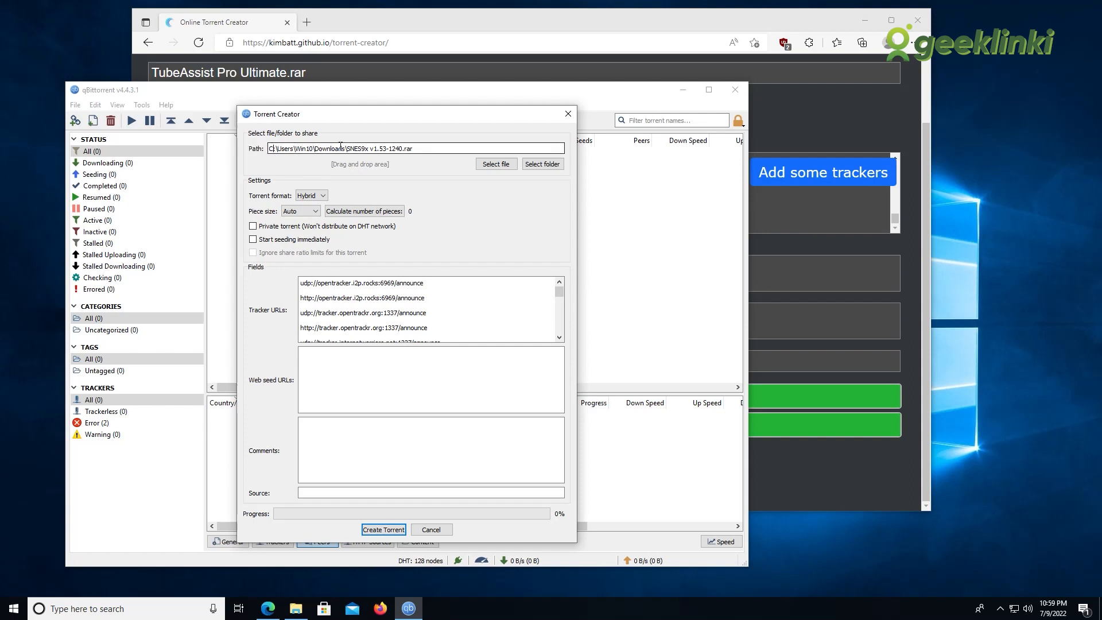
pyautogui.moveTo(272, 148); pyautogui.dragTo(339, 149)
pyautogui.click(430, 172)
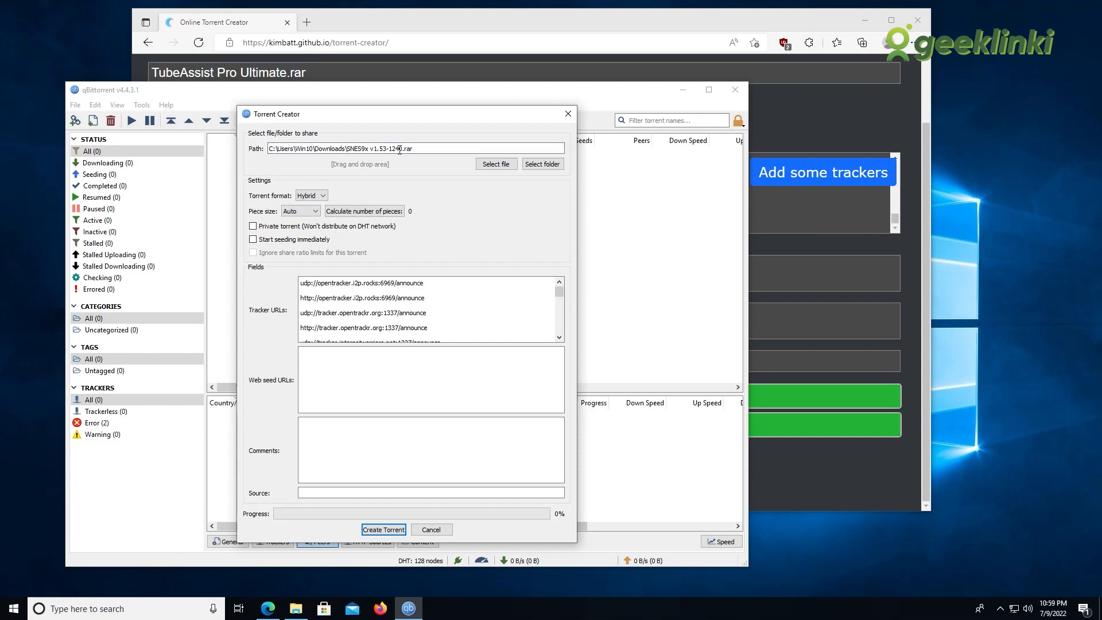
pyautogui.click(318, 284)
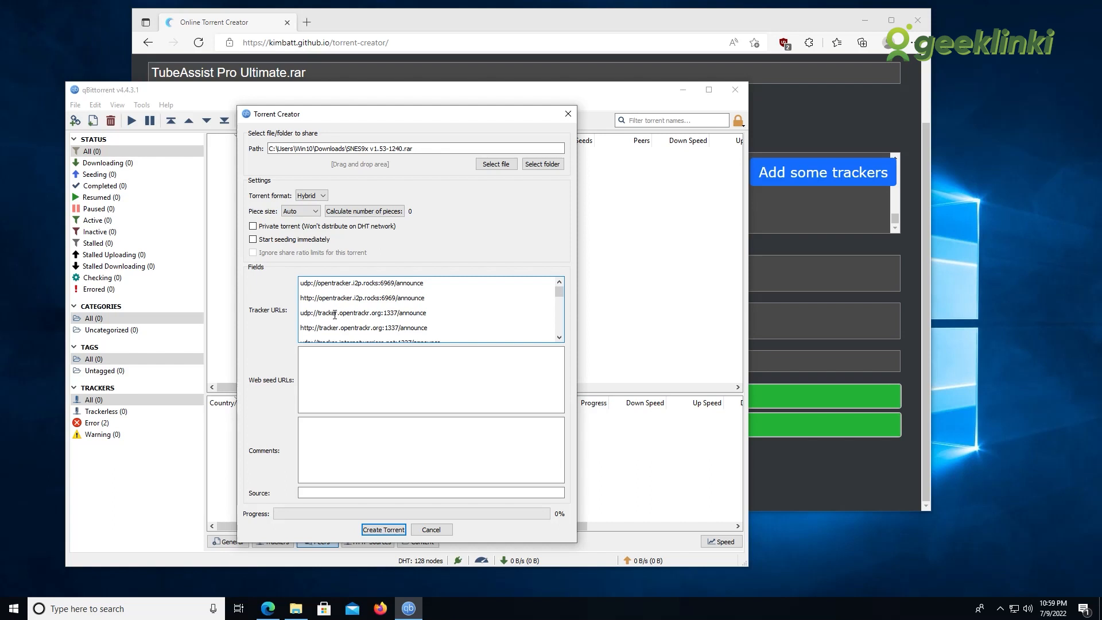
pyautogui.click(384, 531)
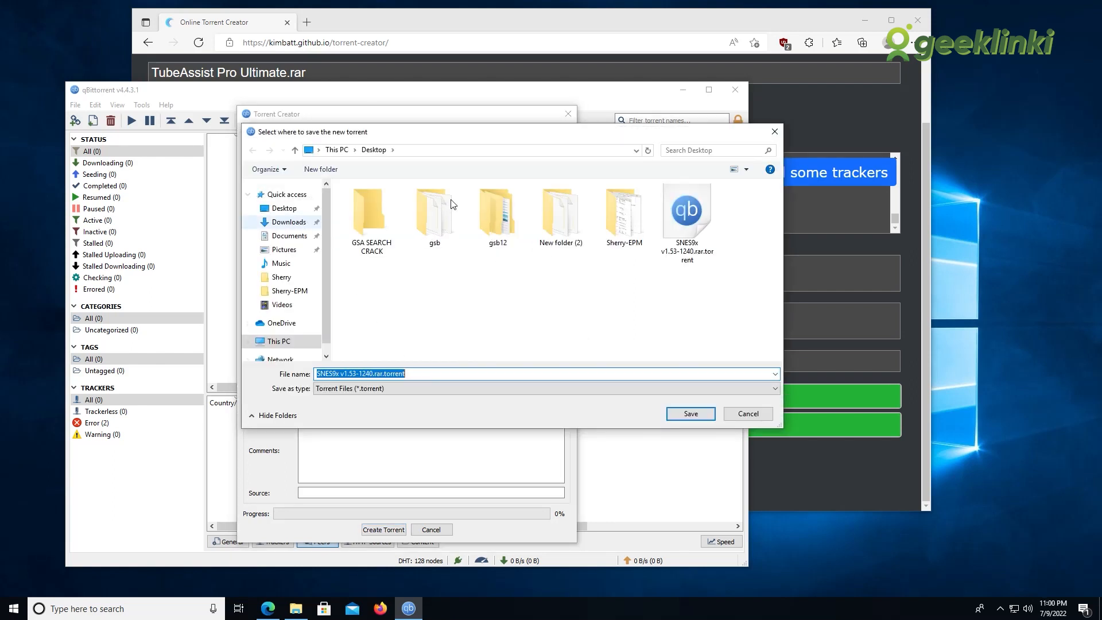
pyautogui.click(369, 186)
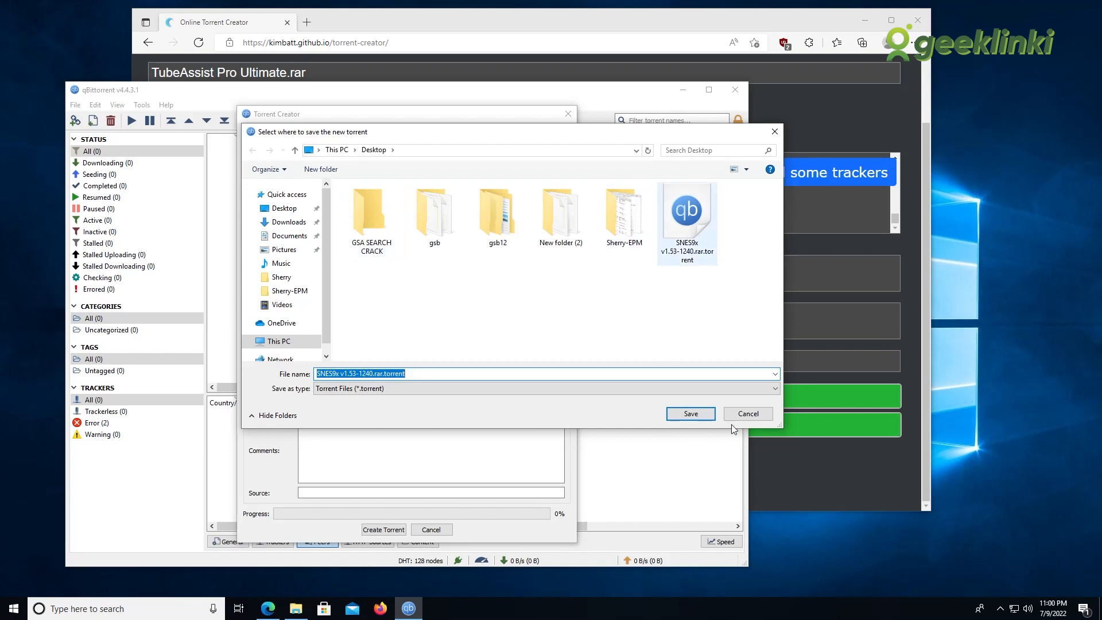
pyautogui.click(748, 413)
pyautogui.click(443, 529)
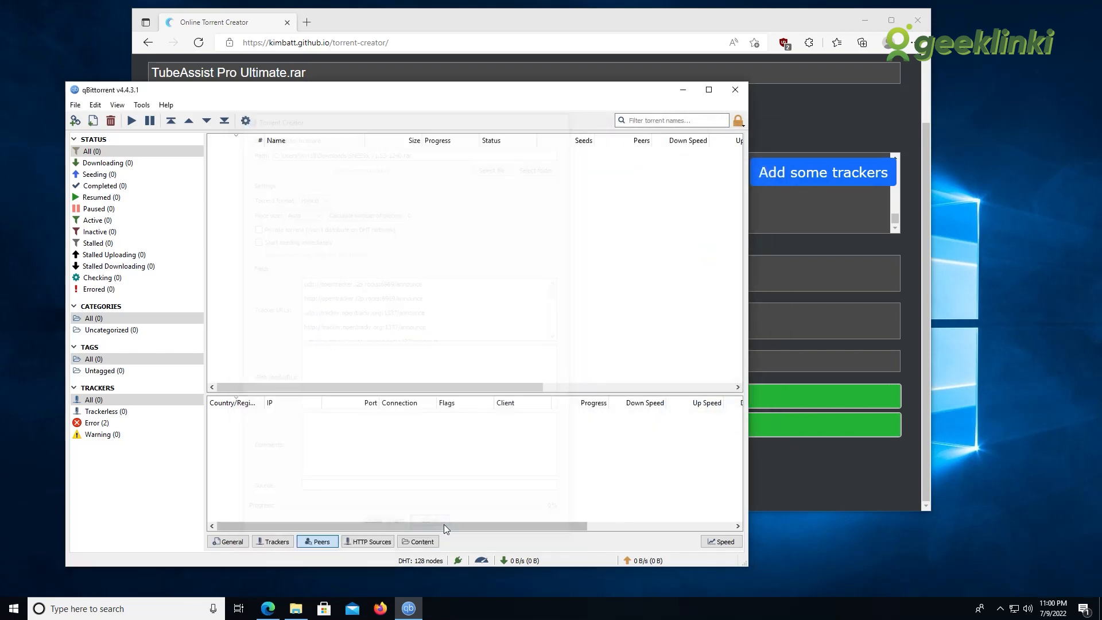
# - Maximize the Online Torrent Creator browser window and select TubeAssist Pro Ultimate.rar.torrent in the Downloads folder in File Explorer
pyautogui.click(390, 18)
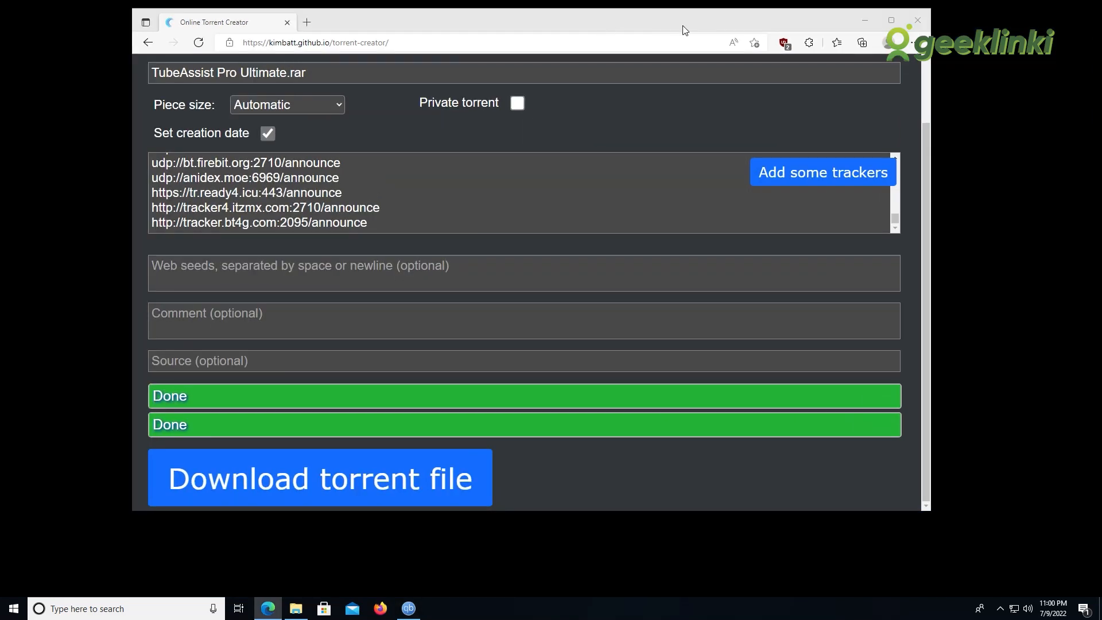
pyautogui.click(890, 22)
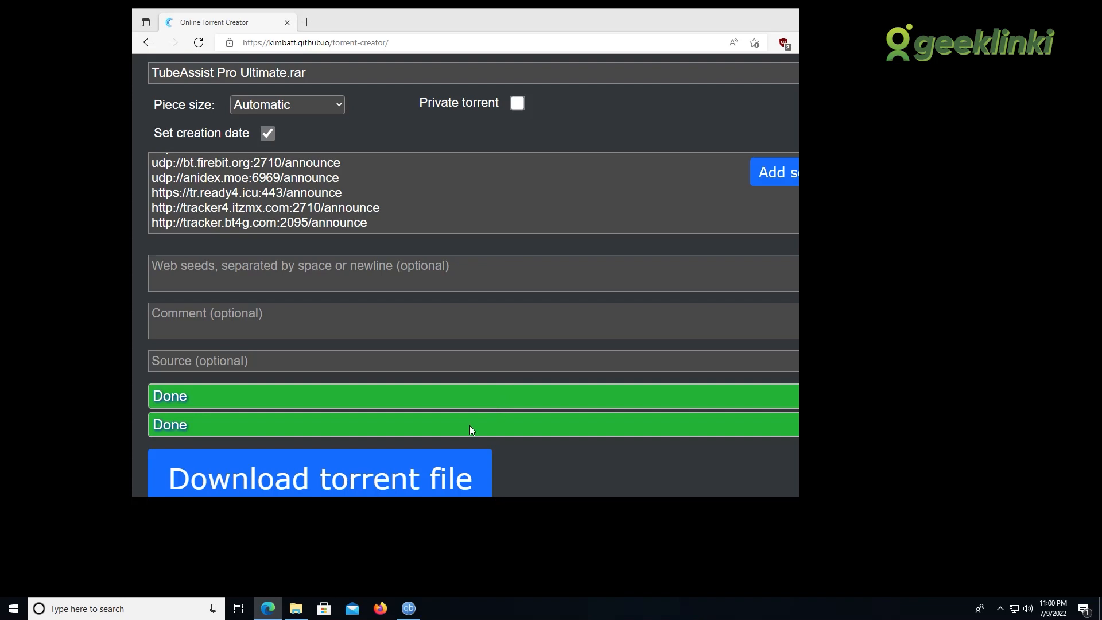
pyautogui.click(307, 610)
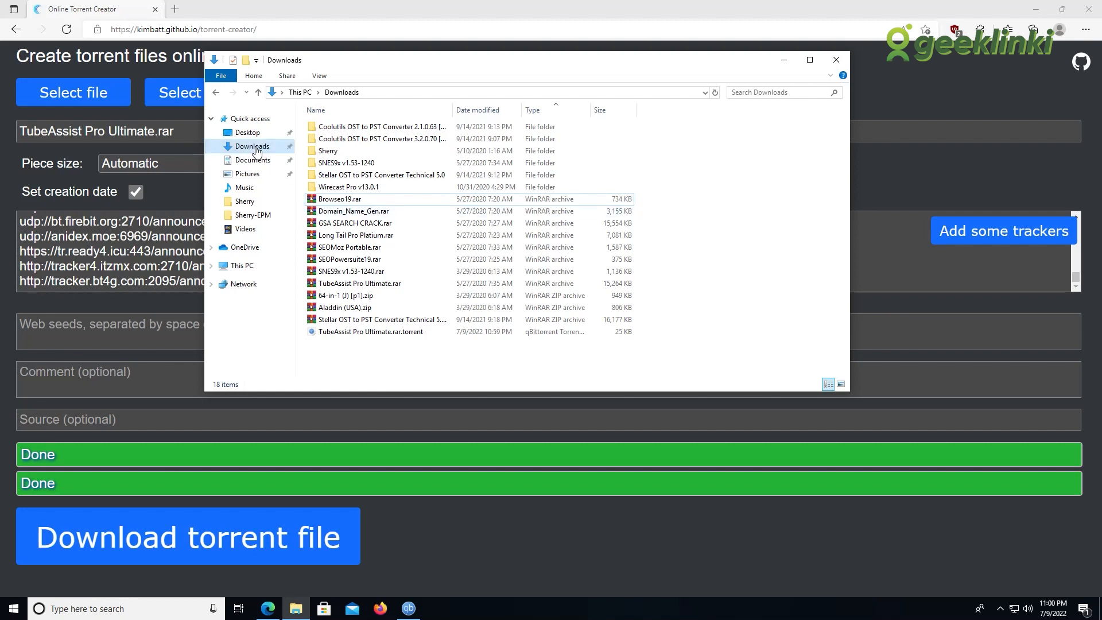
pyautogui.click(359, 333)
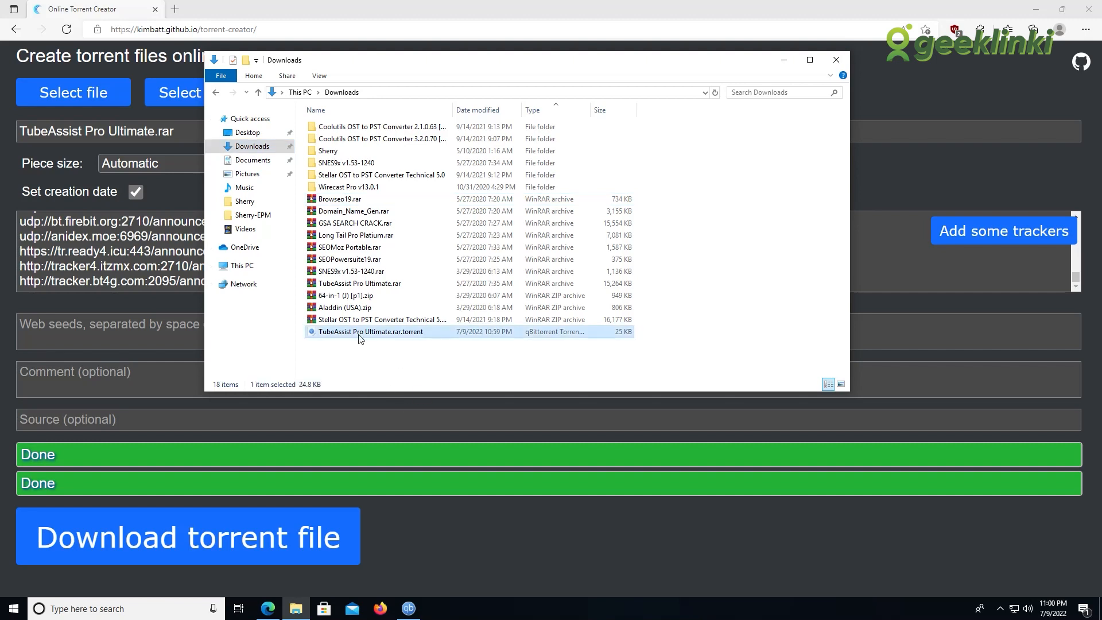
# - Open the selected torrent file in qBittorrent and add it with C:\Users\Win10\Downloads as the save location
pyautogui.doubleClick(358, 333)
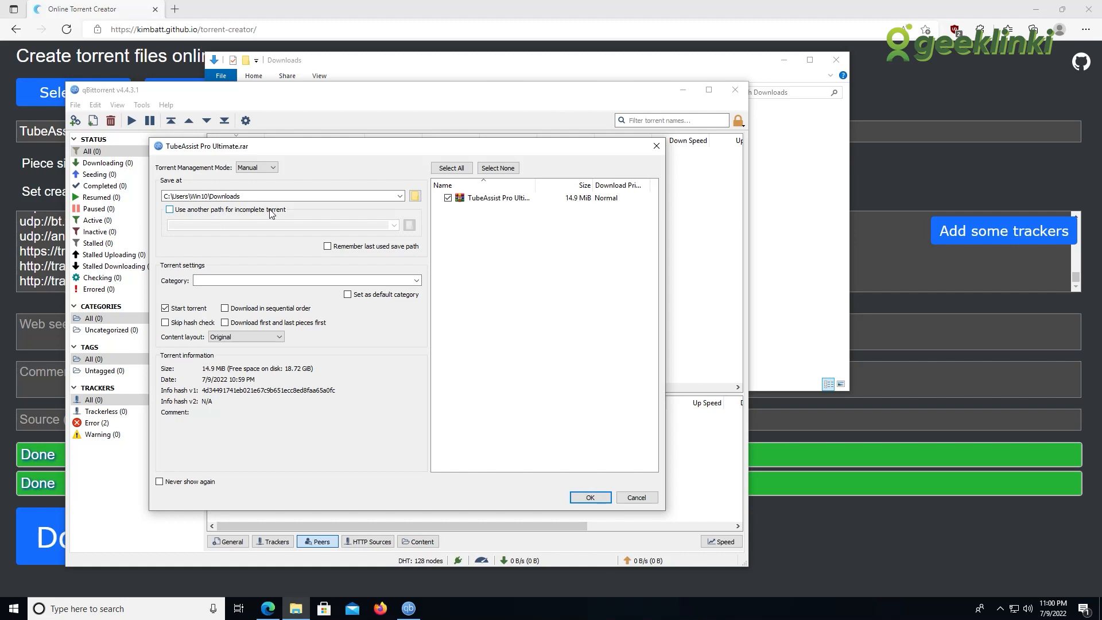
pyautogui.click(235, 199)
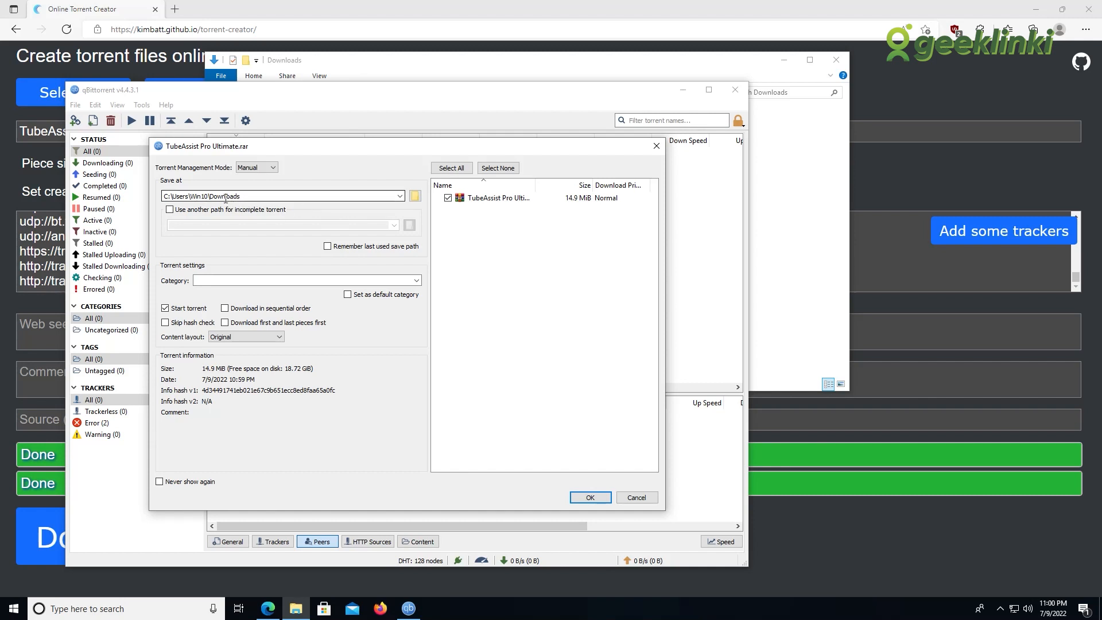
pyautogui.click(588, 497)
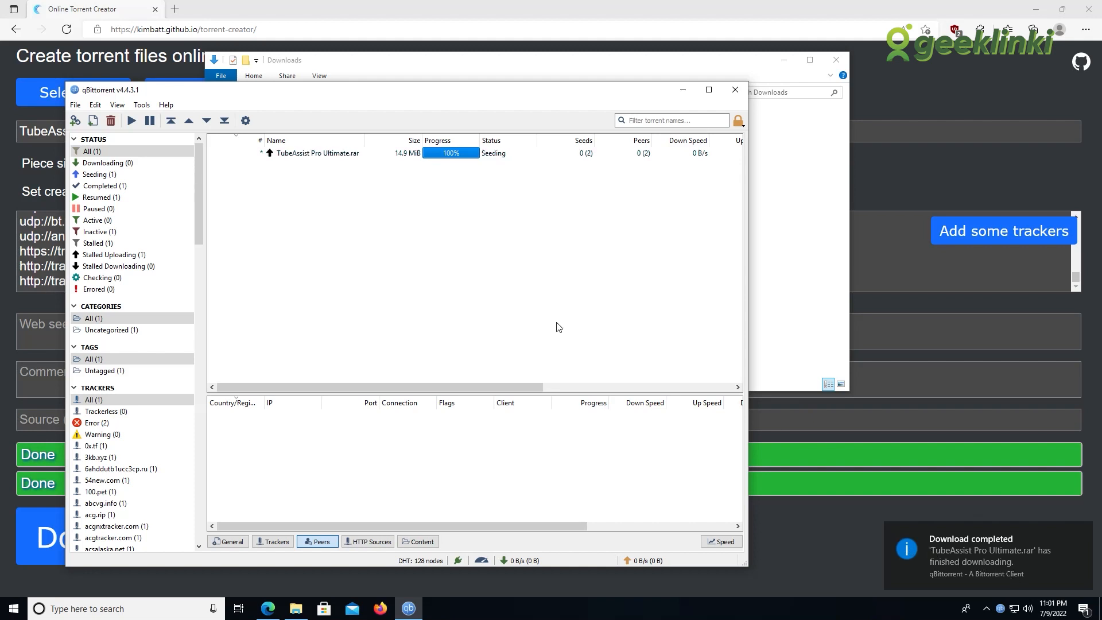
# - Examine the TubeAssist Pro Ultimate.rar torrent's content and its torrent file in the Downloads folder, and return to qBittorrent
pyautogui.click(316, 155)
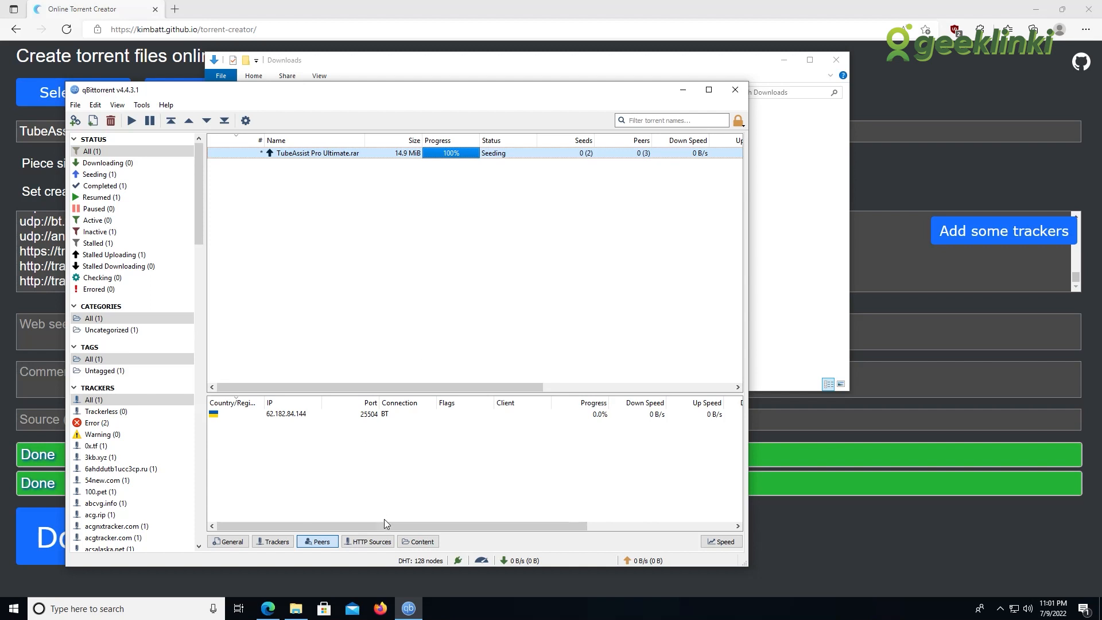
pyautogui.click(417, 543)
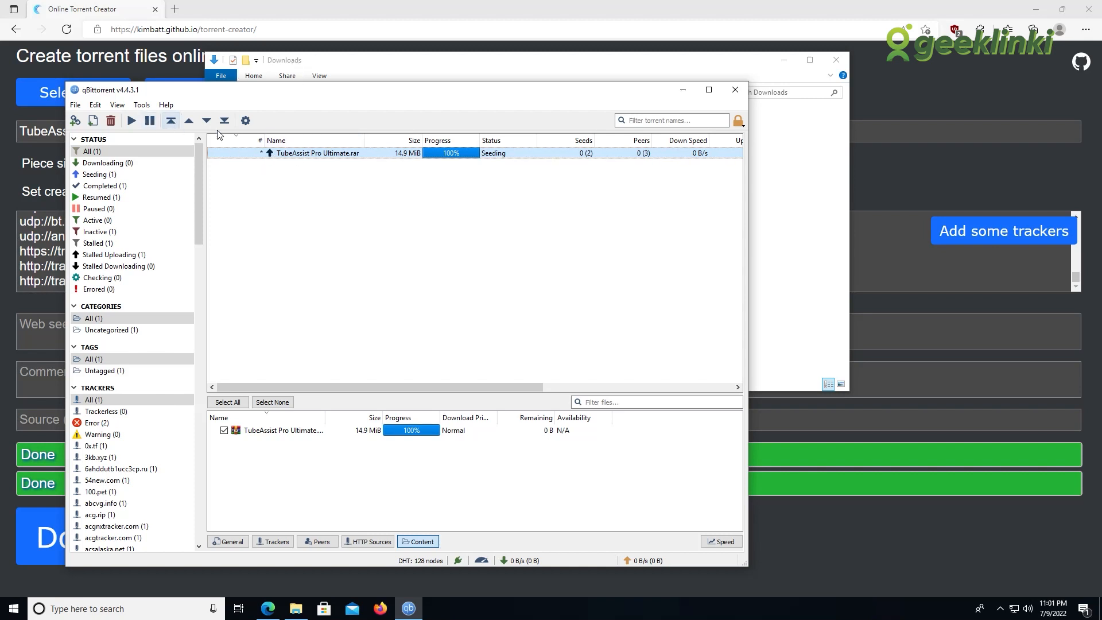
pyautogui.click(317, 62)
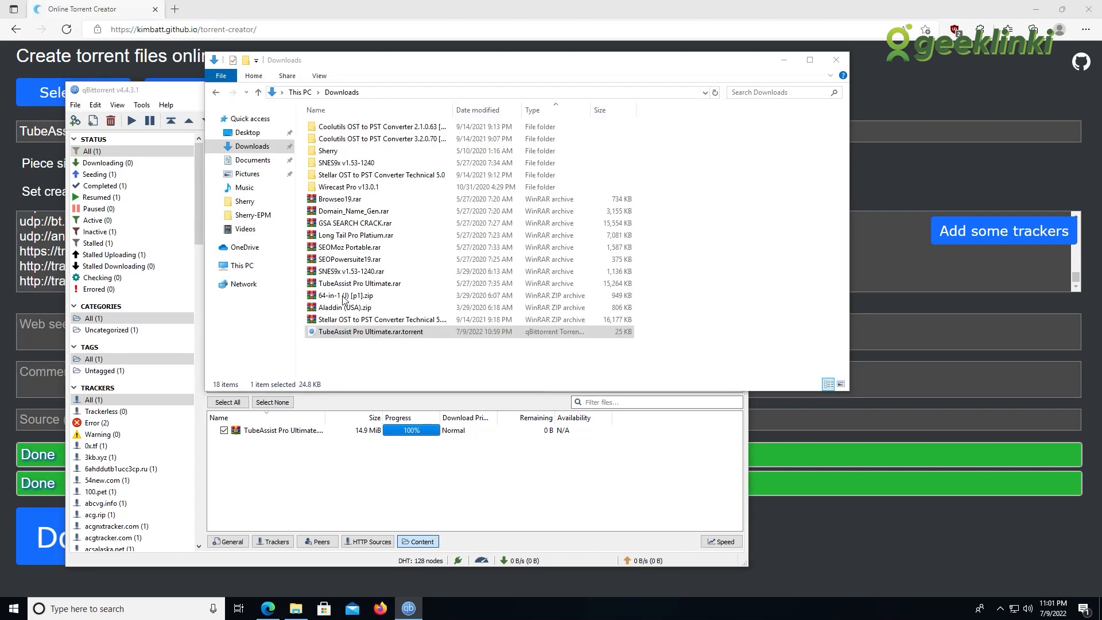
pyautogui.click(339, 333)
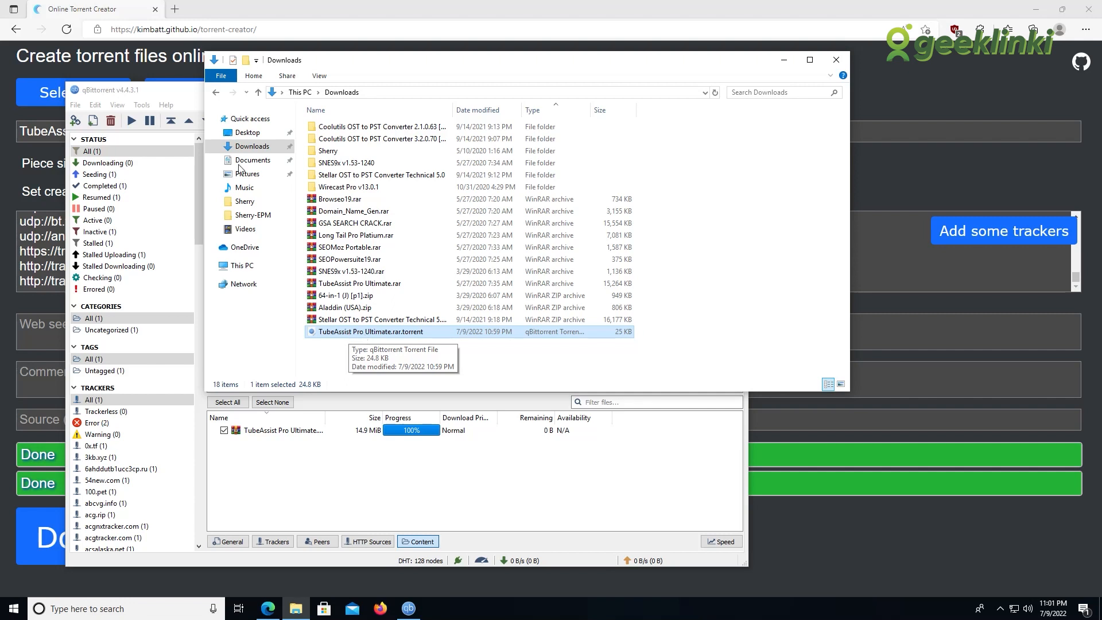
pyautogui.click(153, 95)
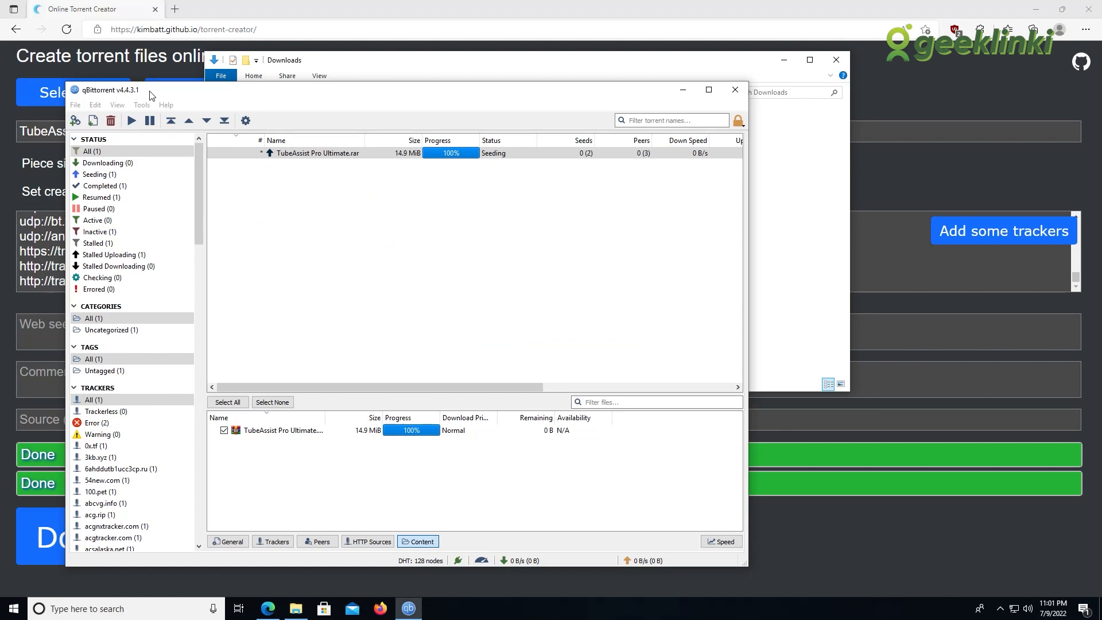
pyautogui.click(404, 210)
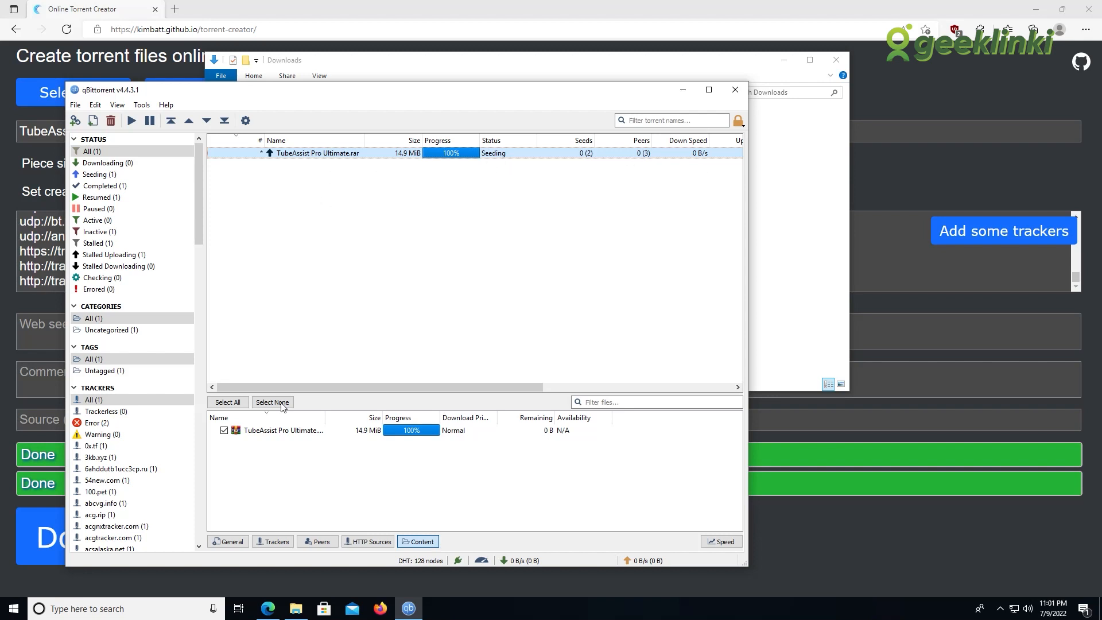
# - Review the full tracker list of the TubeAssist Pro Ultimate.rar torrent and close it without changes
pyautogui.rightClick(316, 157)
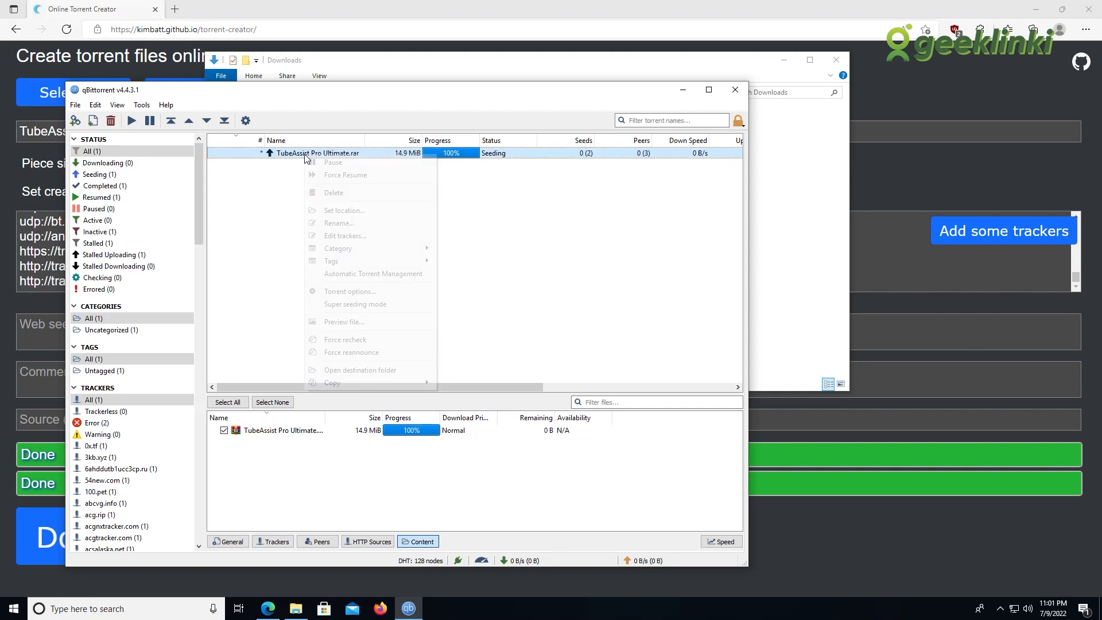
pyautogui.click(345, 236)
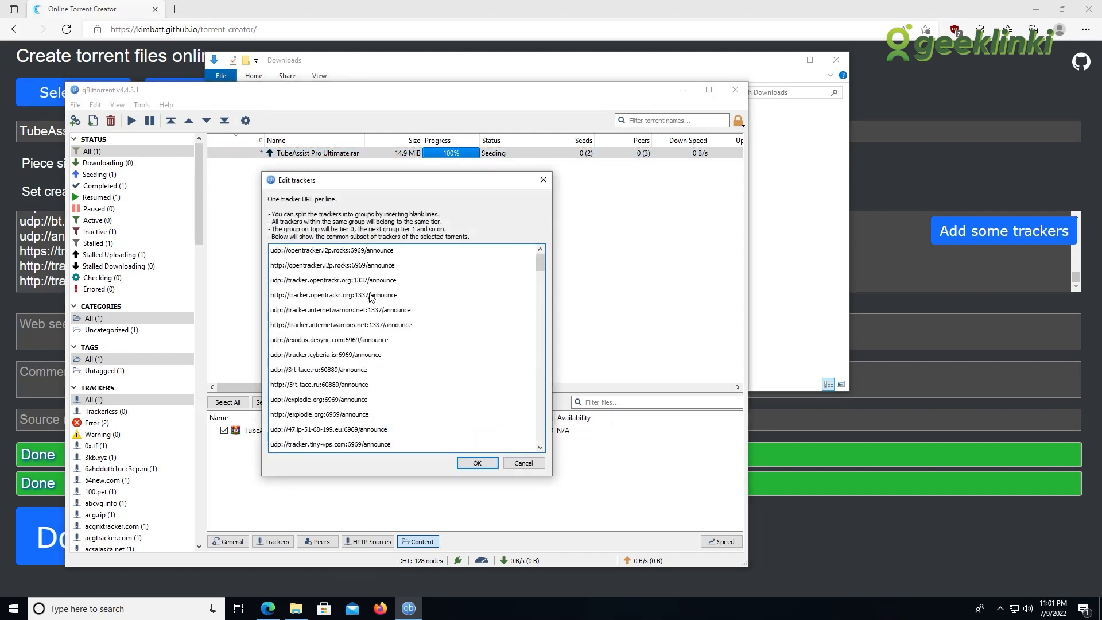
pyautogui.moveTo(540, 262); pyautogui.dragTo(541, 338)
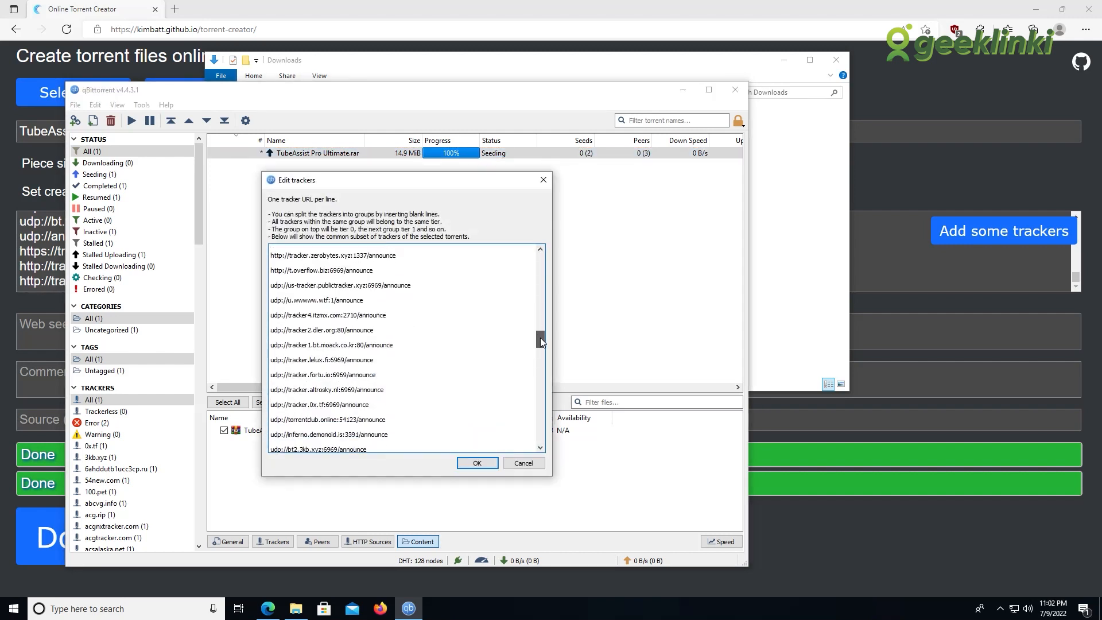
pyautogui.moveTo(542, 410); pyautogui.dragTo(543, 438)
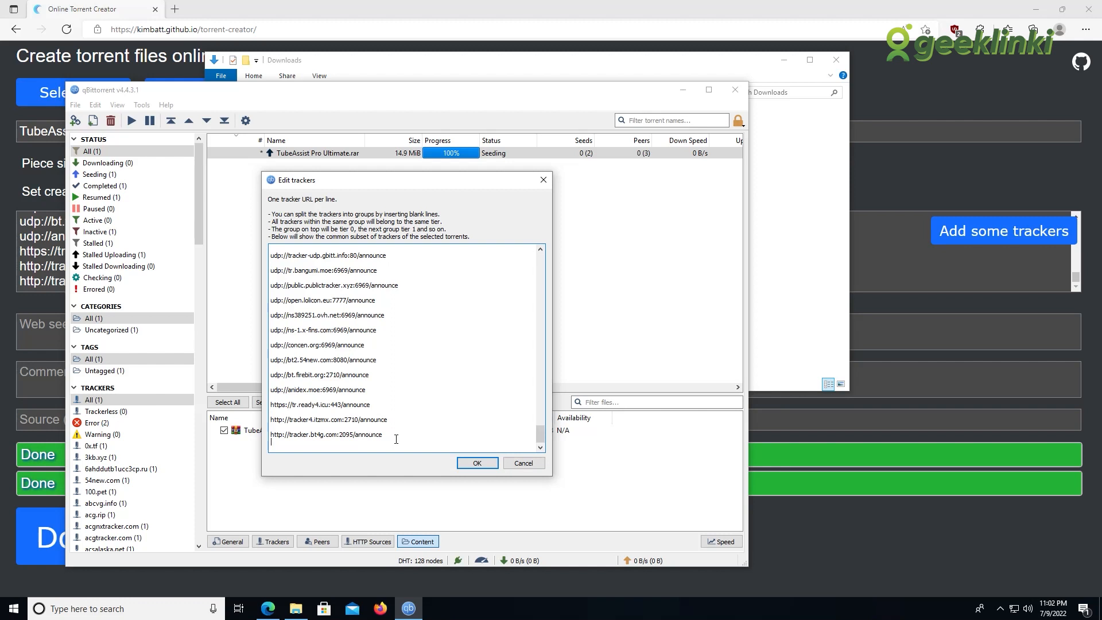
pyautogui.click(523, 463)
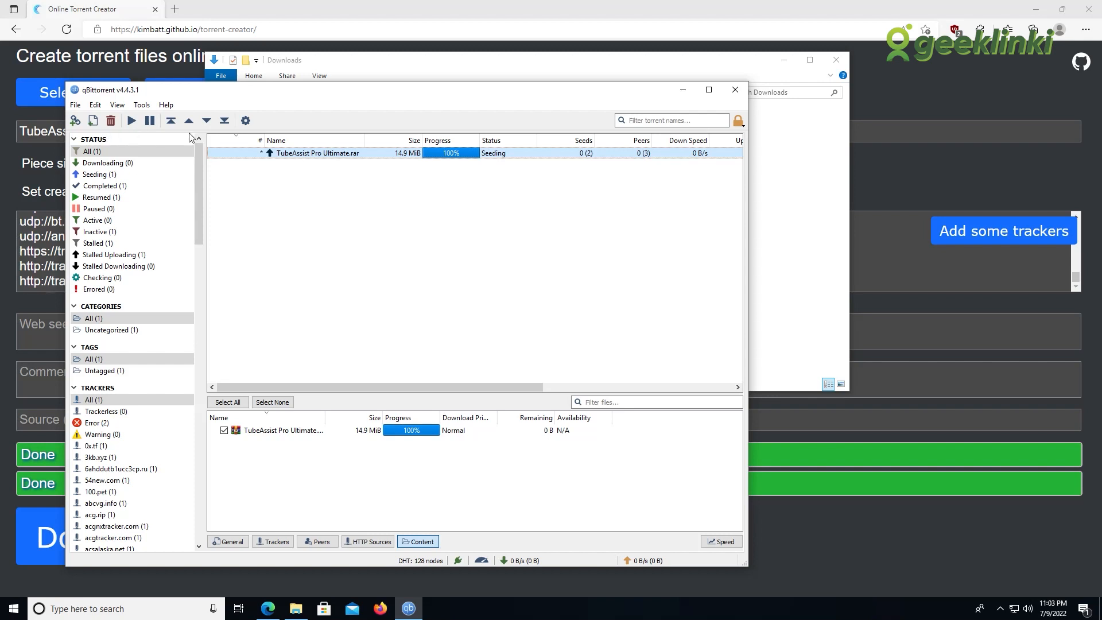
# - Delete TubeAssist Pro Ultimate.rar from the transfer list, keeping its files on the hard disk
pyautogui.rightClick(290, 155)
pyautogui.click(309, 190)
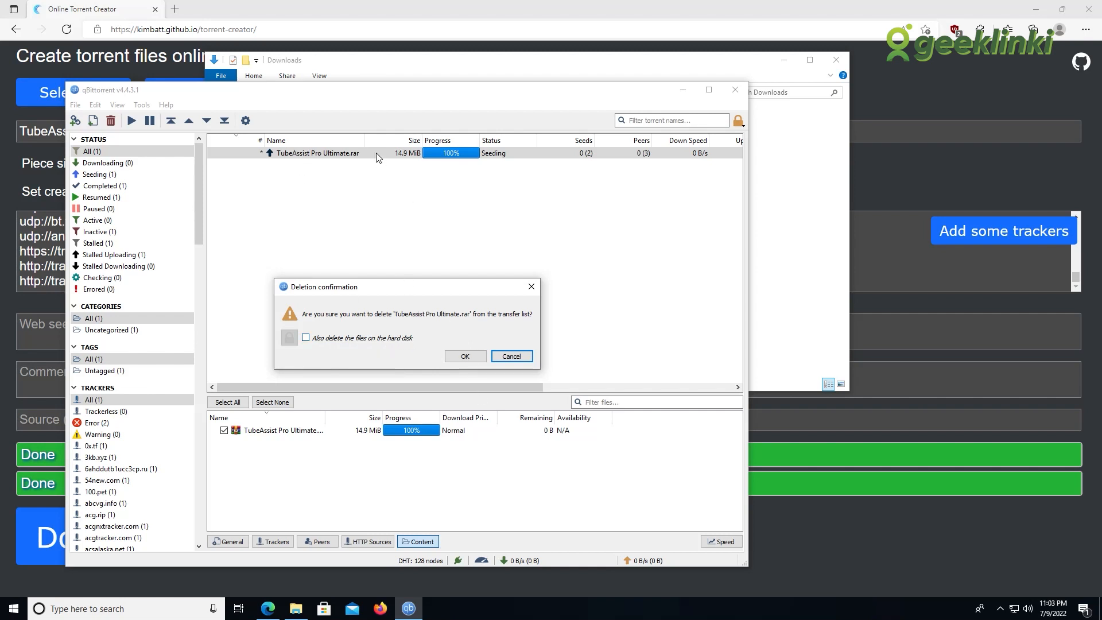
pyautogui.click(465, 357)
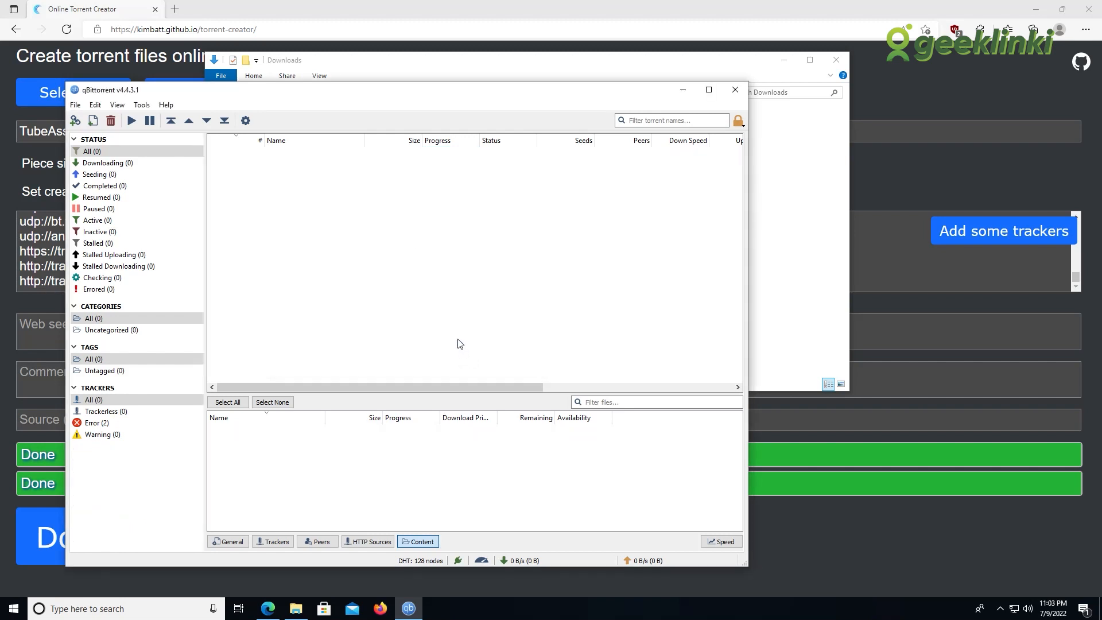